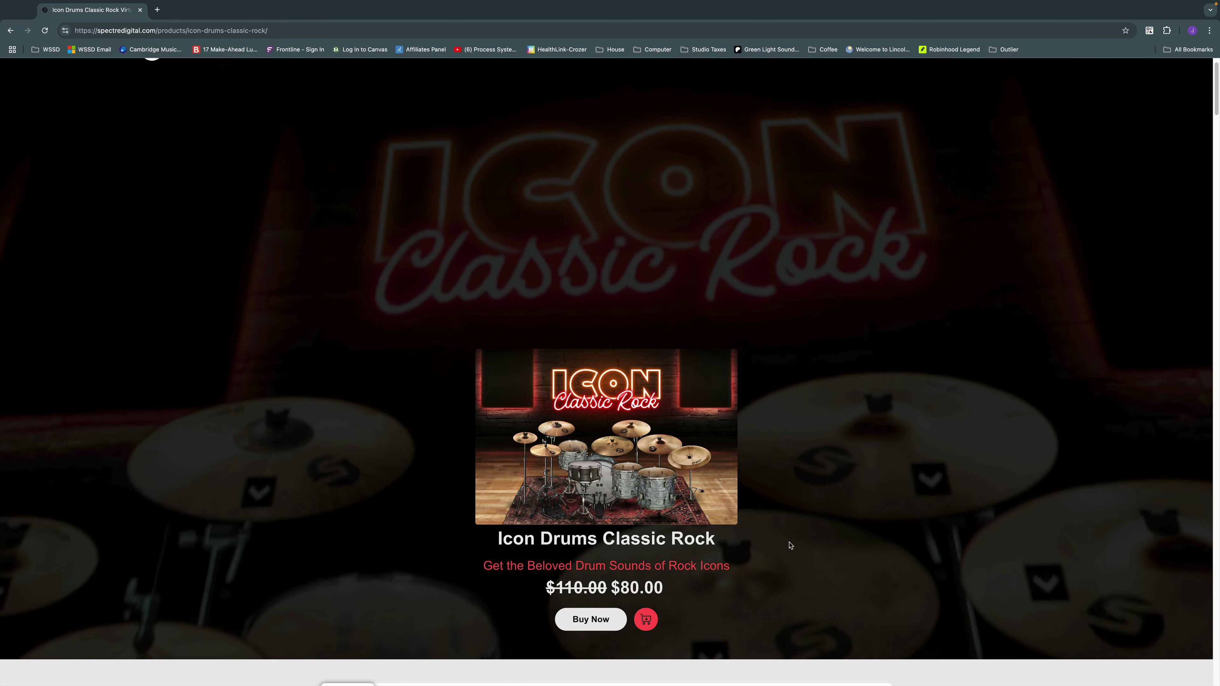
# Step: Switch the Icon Drums kit to its Shell Mix page
pyautogui.scroll(-10, 790, 545)
pyautogui.scroll(5, 782, 514)
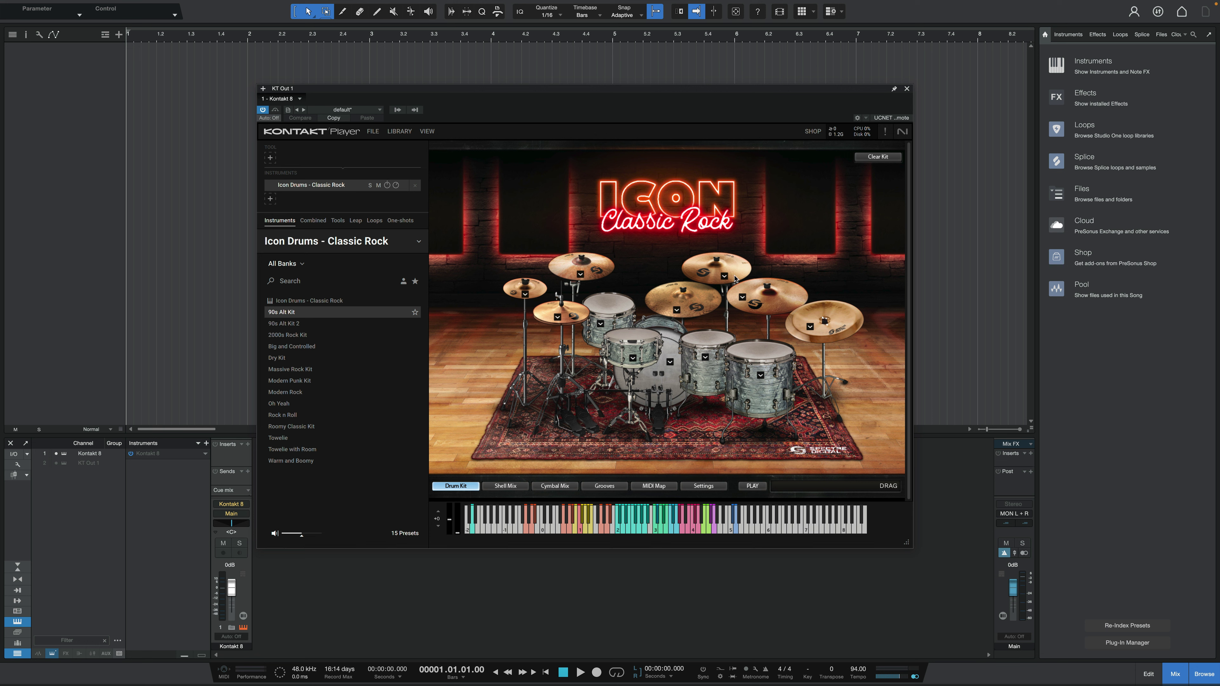
pyautogui.click(495, 487)
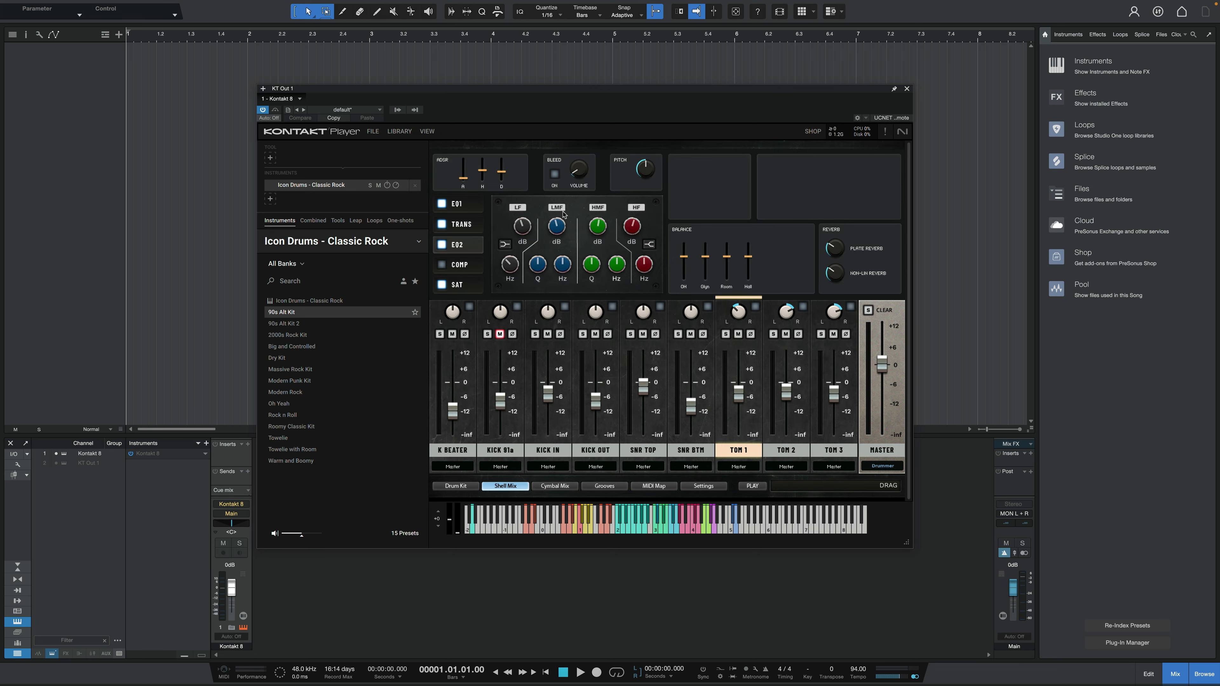
# Step: View the transient shaper, compressor and saturation modules, ending on EQ 1's gain, frequency and bandwidth
pyautogui.click(467, 224)
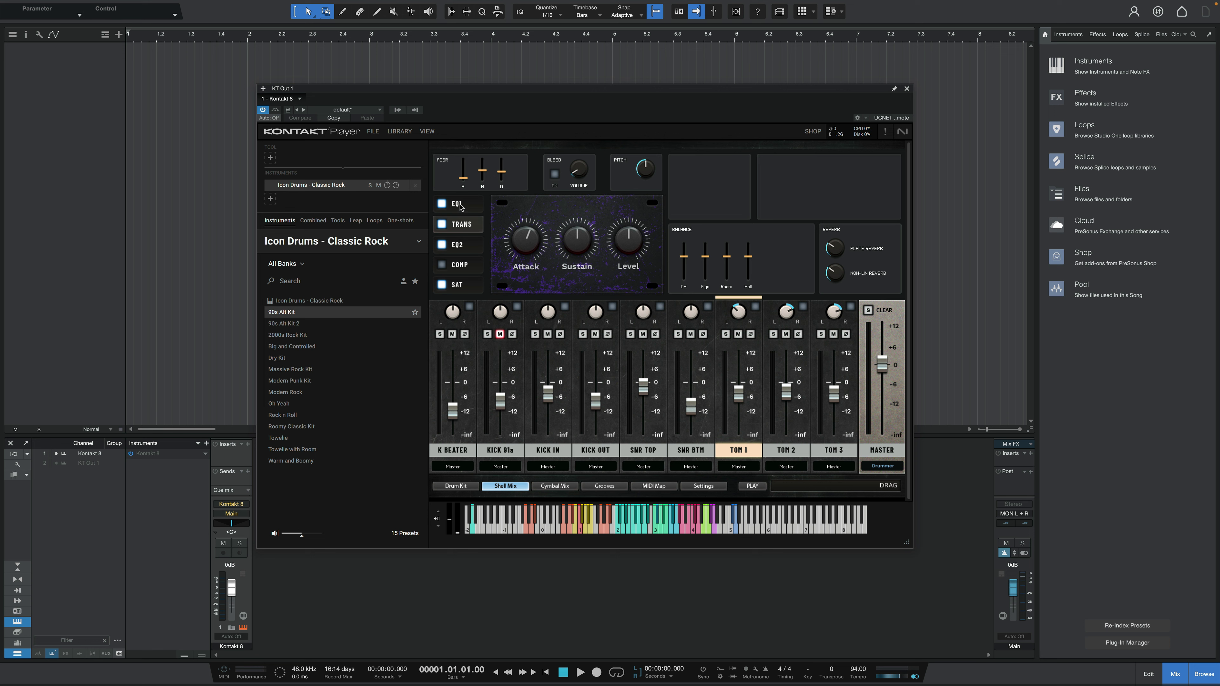
pyautogui.click(459, 205)
pyautogui.click(465, 269)
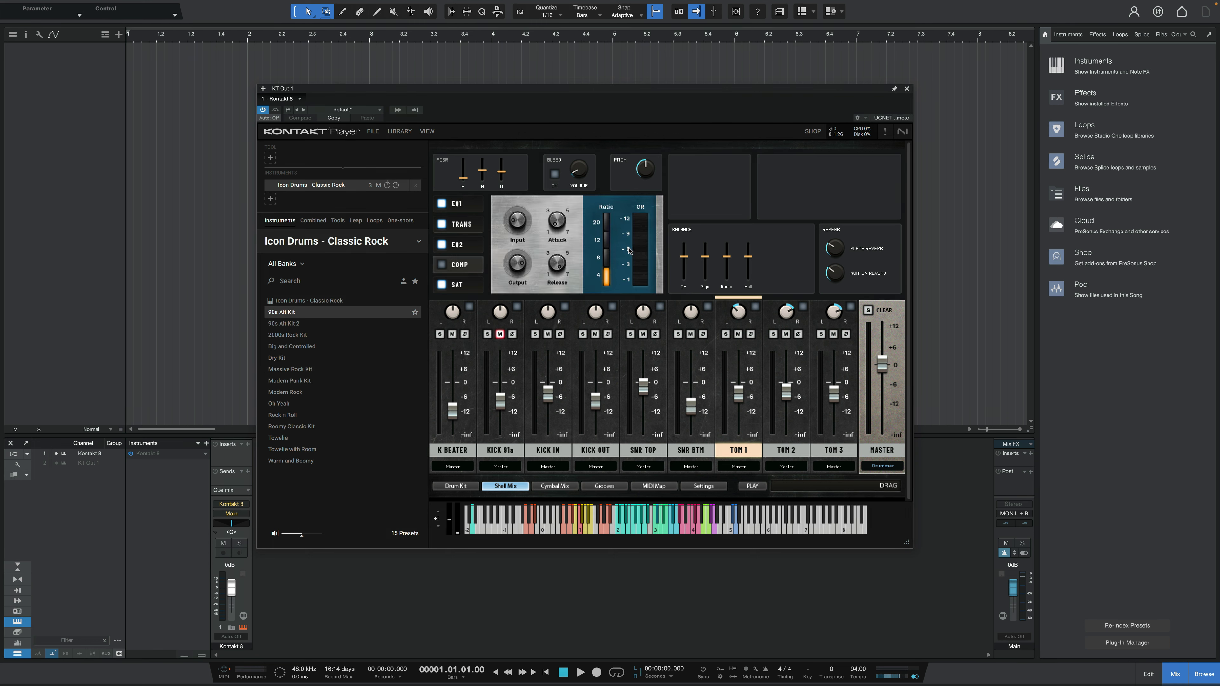
pyautogui.click(466, 285)
pyautogui.click(469, 204)
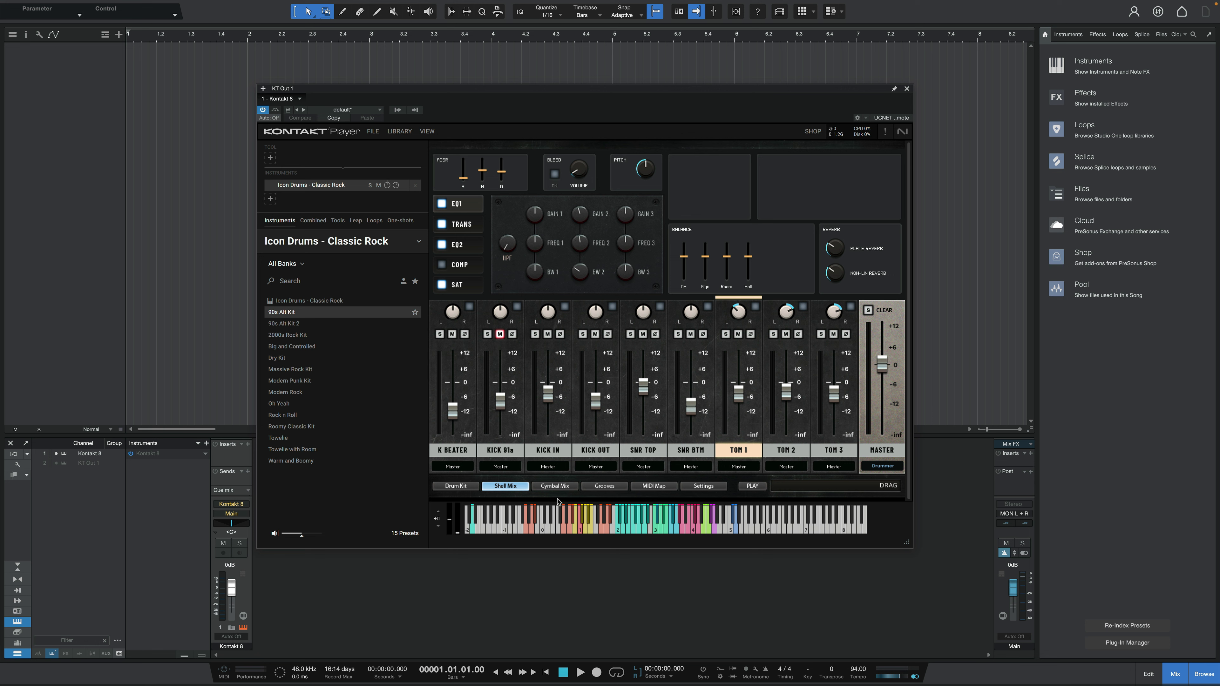
# Step: Browse Cymbal Mix, the Classic Rock Grooves folder and MIDI Map, ending on the Settings velocity curves
pyautogui.click(557, 486)
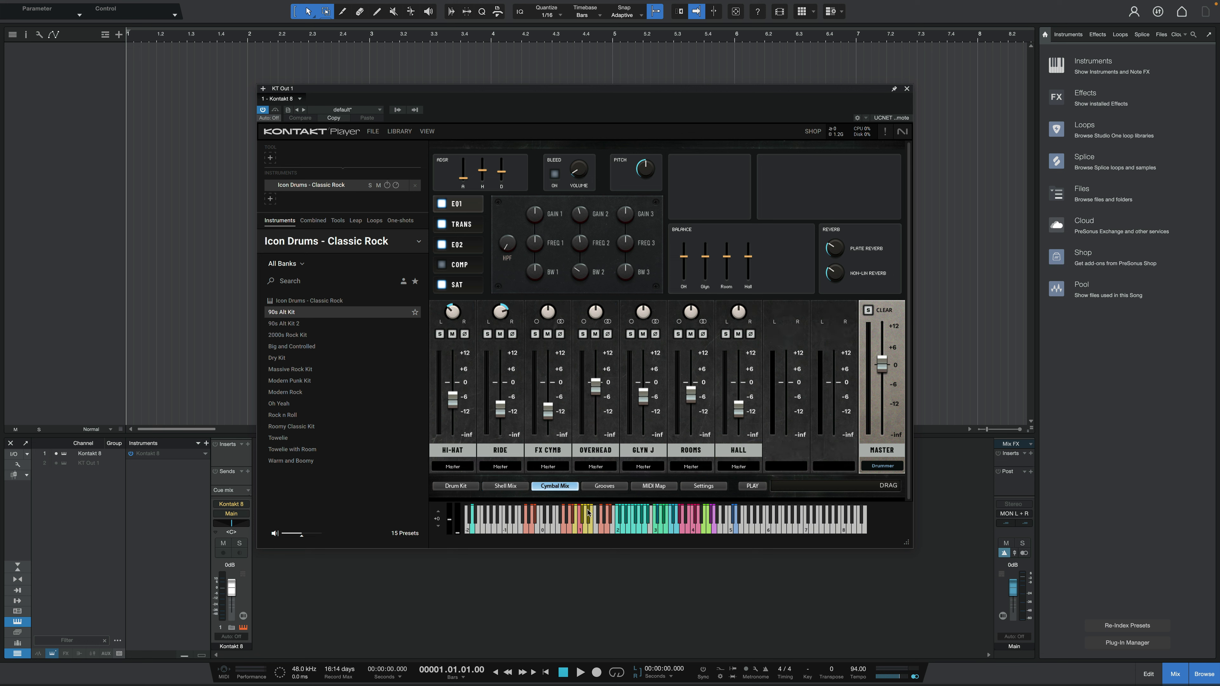
pyautogui.click(604, 485)
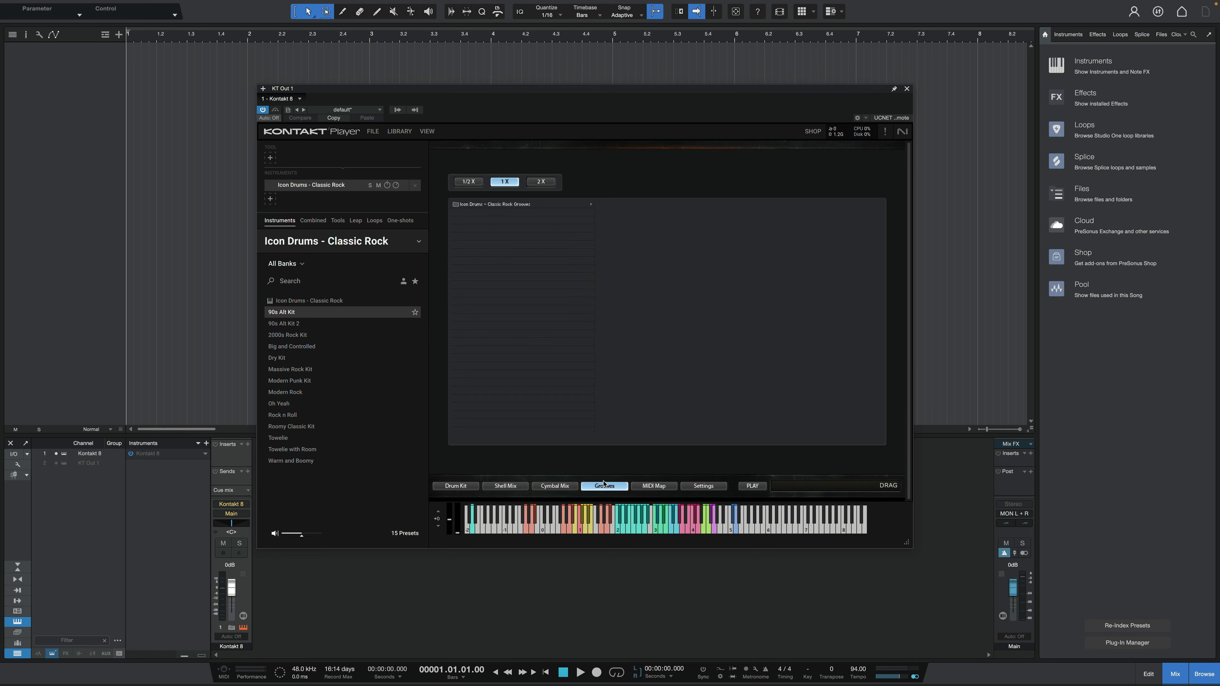
pyautogui.click(592, 205)
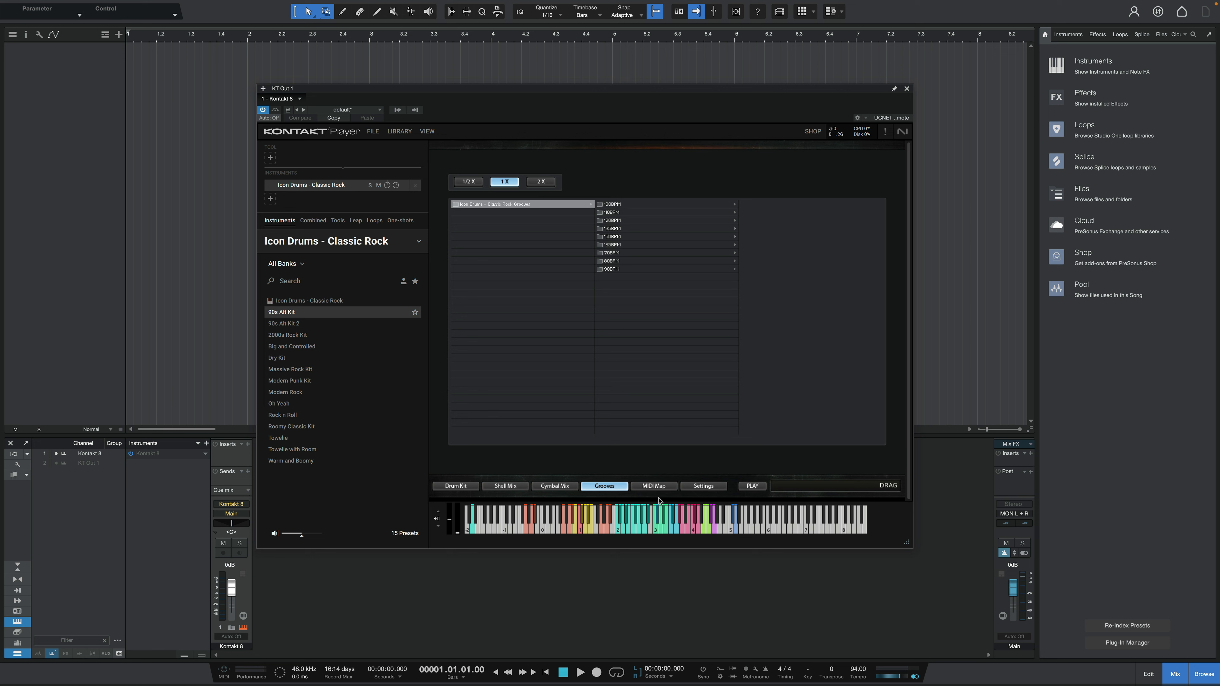
pyautogui.click(656, 487)
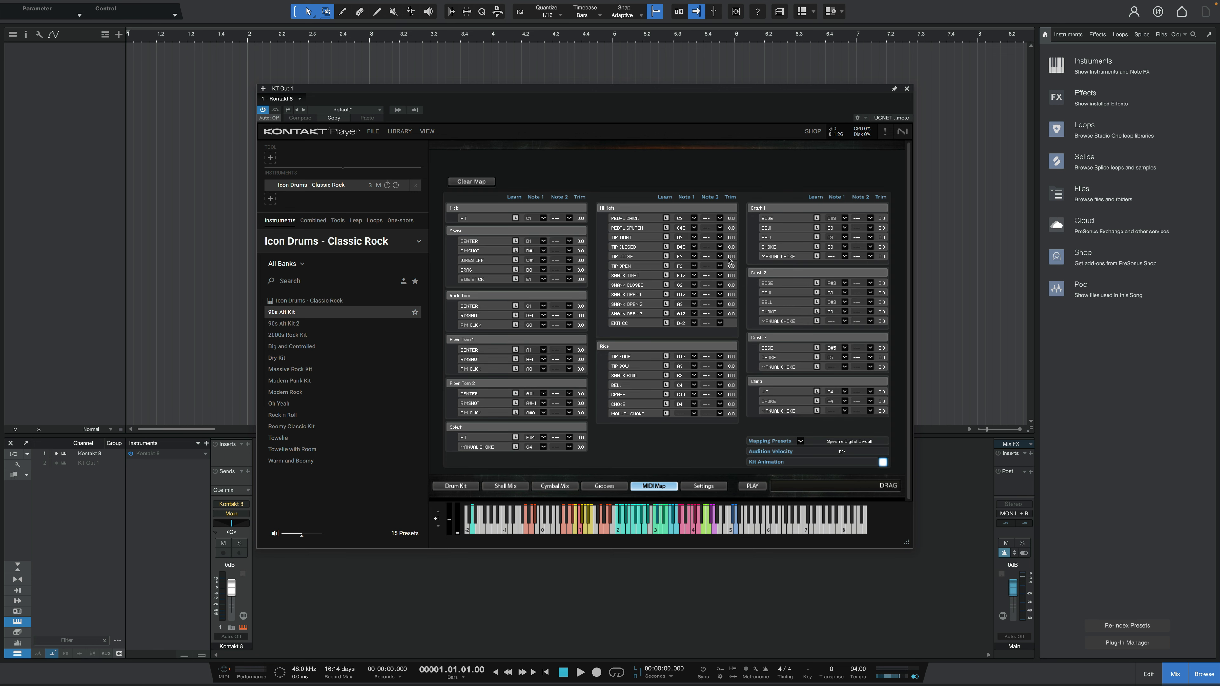
pyautogui.click(705, 486)
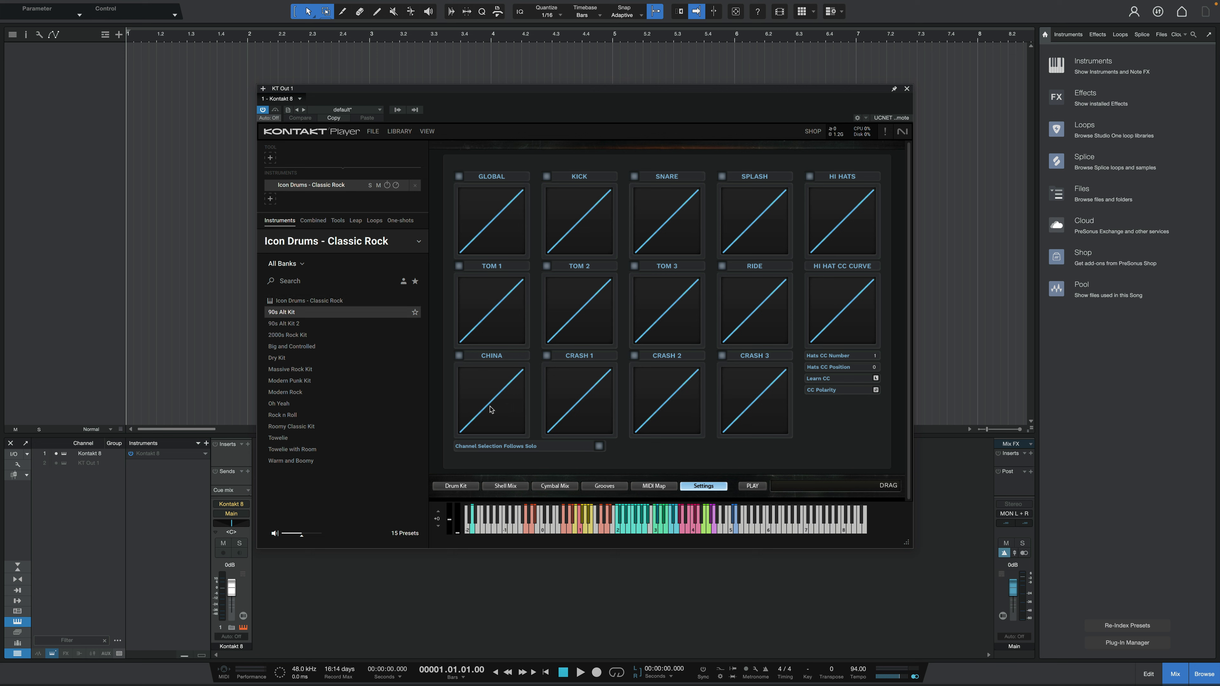
# Step: Preview the Funk Rock Beat V4 Hat Chick, Rocking Groove V4 Ride and Funky Zep Train Beat V4 2 Crashes grooves
pyautogui.click(604, 486)
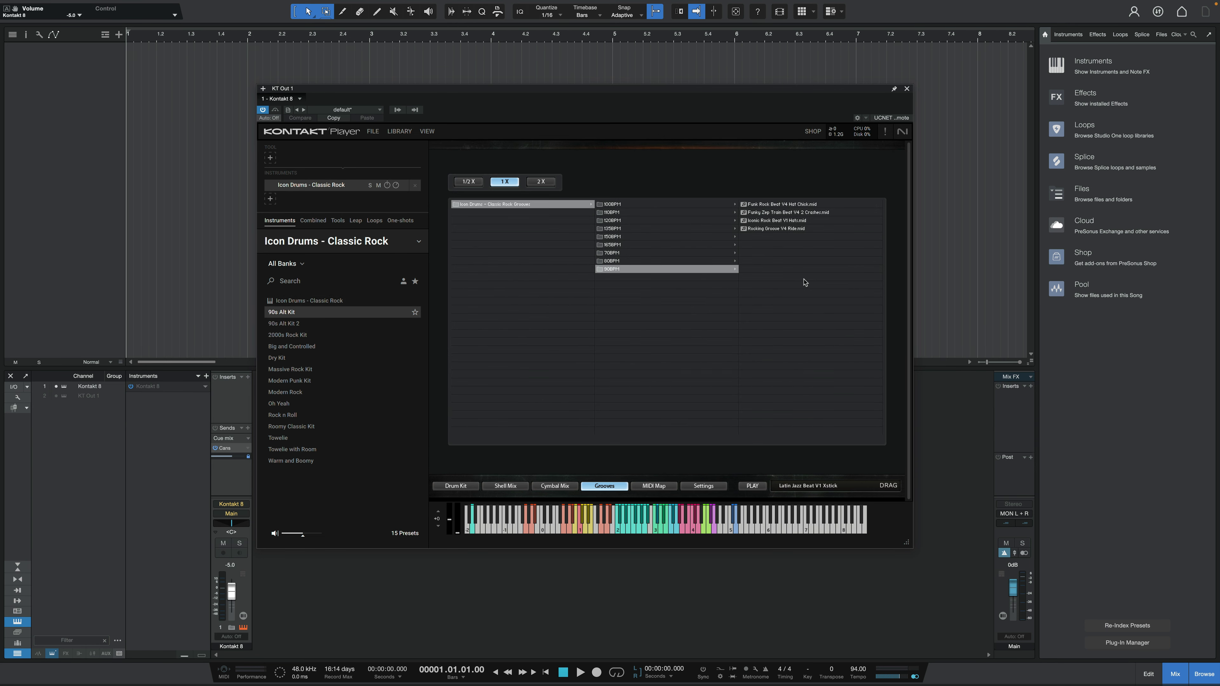
pyautogui.click(779, 205)
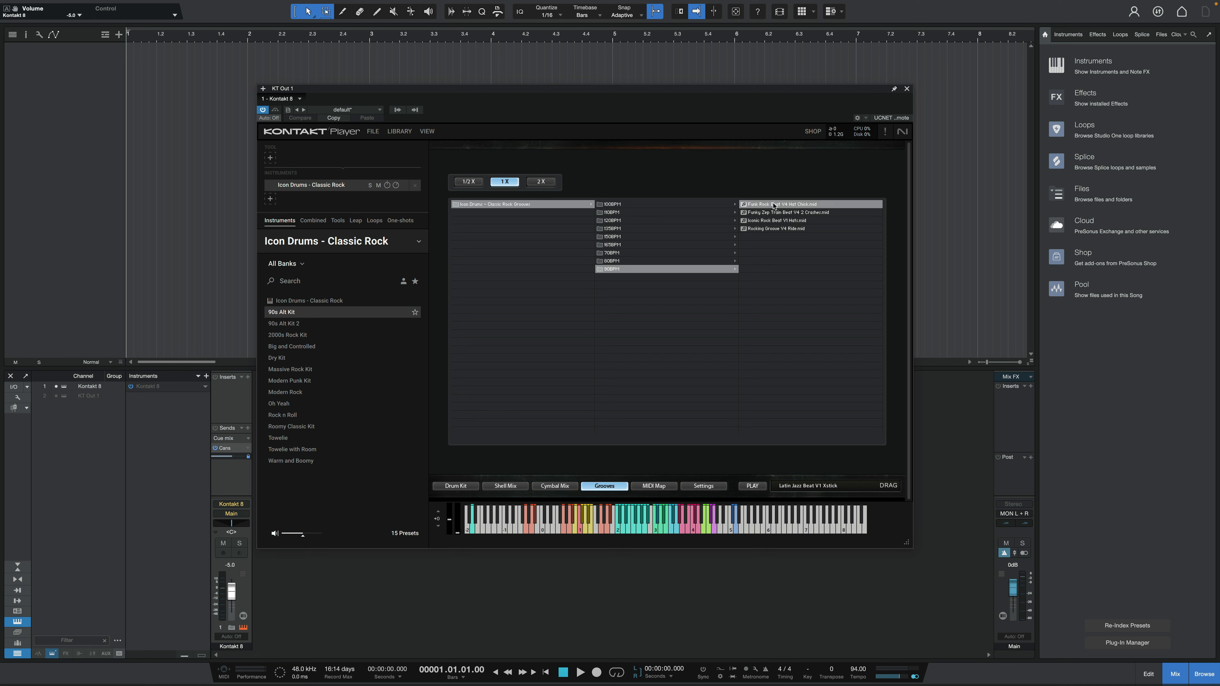
pyautogui.click(776, 205)
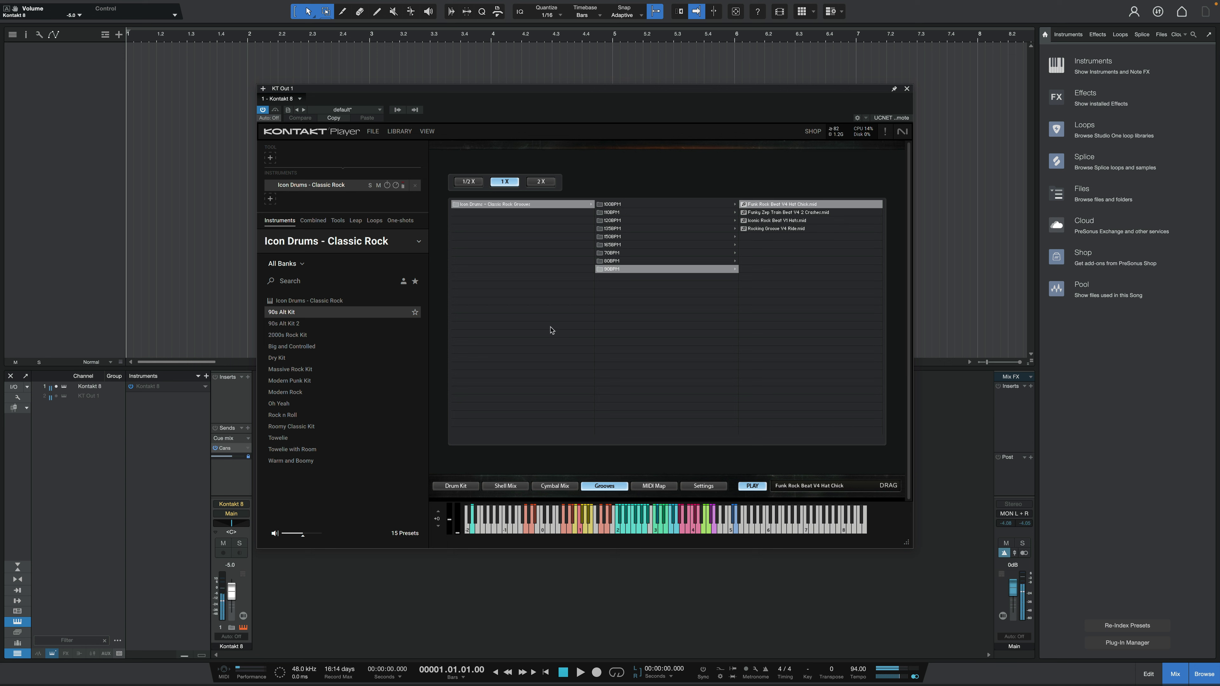
pyautogui.click(766, 230)
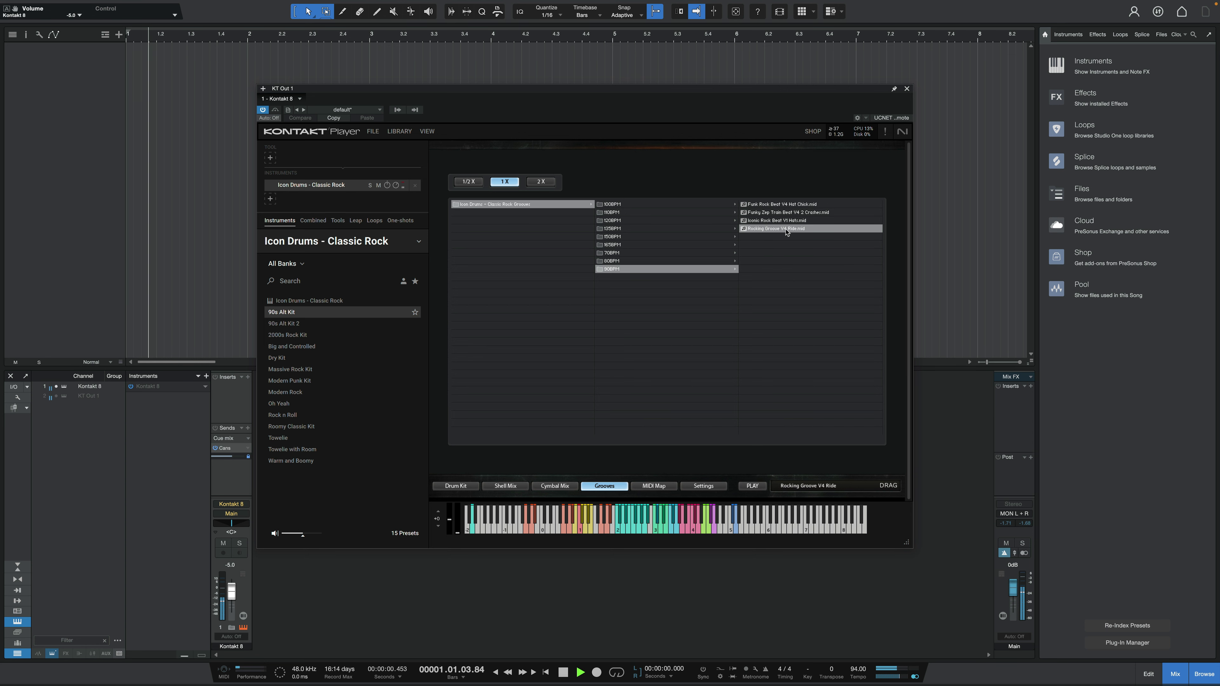
pyautogui.click(766, 230)
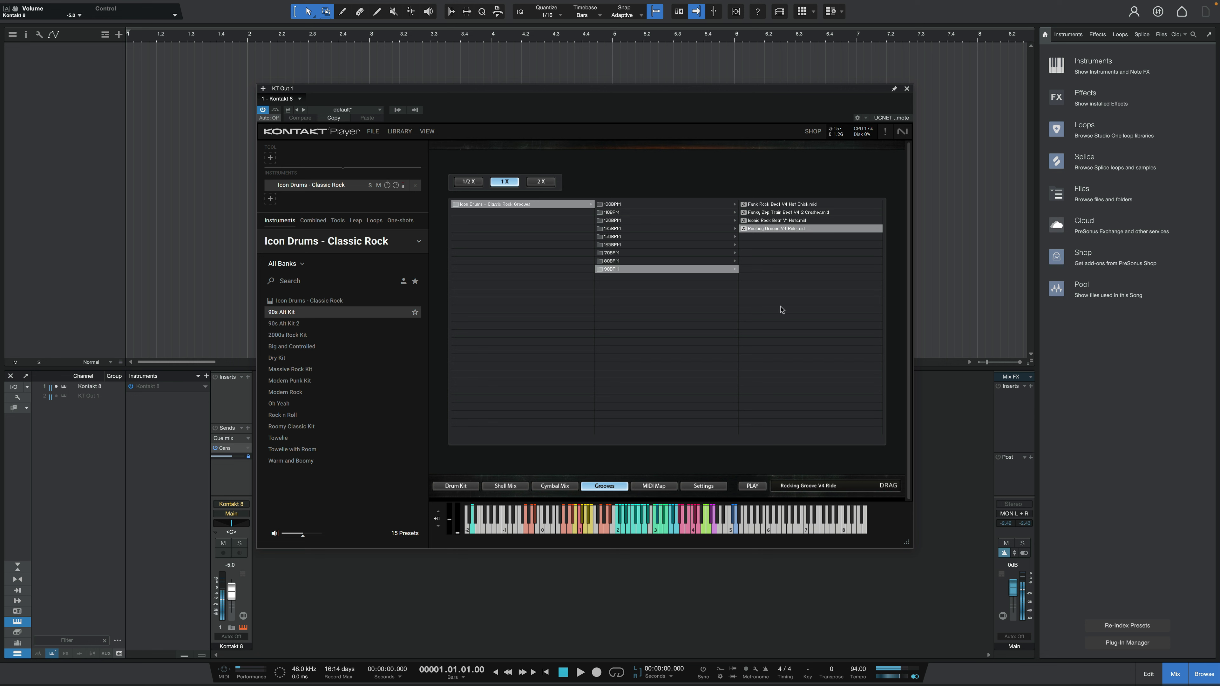
pyautogui.click(774, 213)
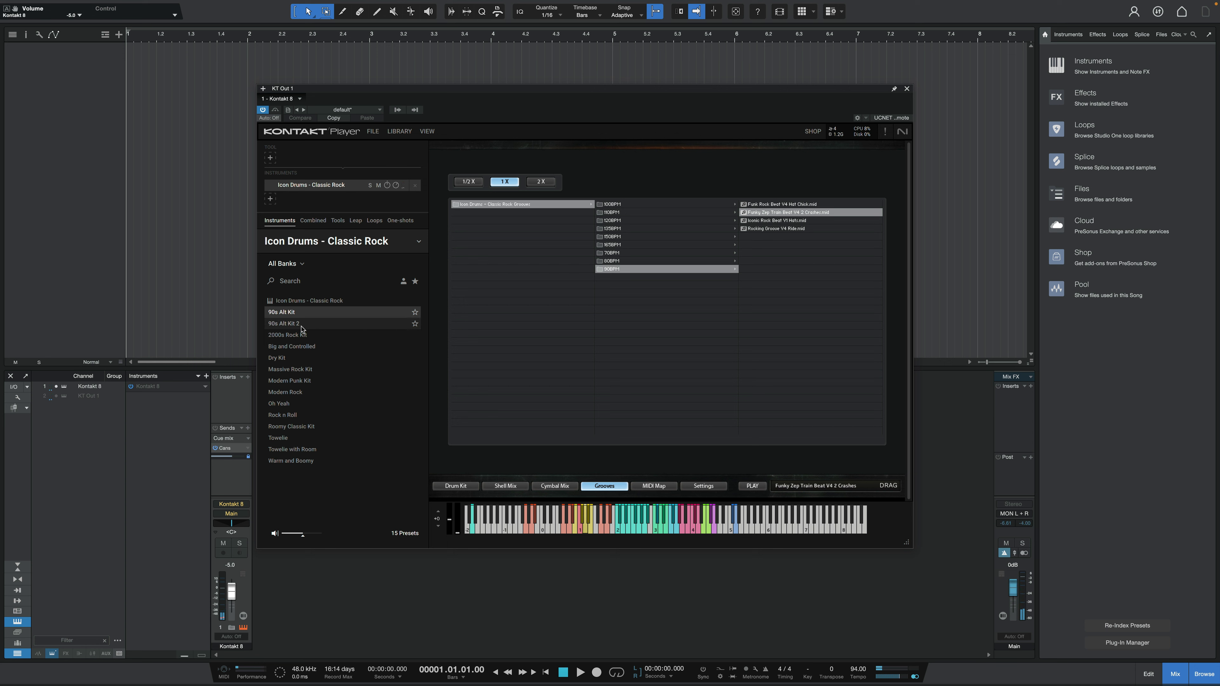
# Step: Load 90s Alt Kit 2 and inspect the snare, 16" tom and crash sample choices without changing them
pyautogui.click(286, 325)
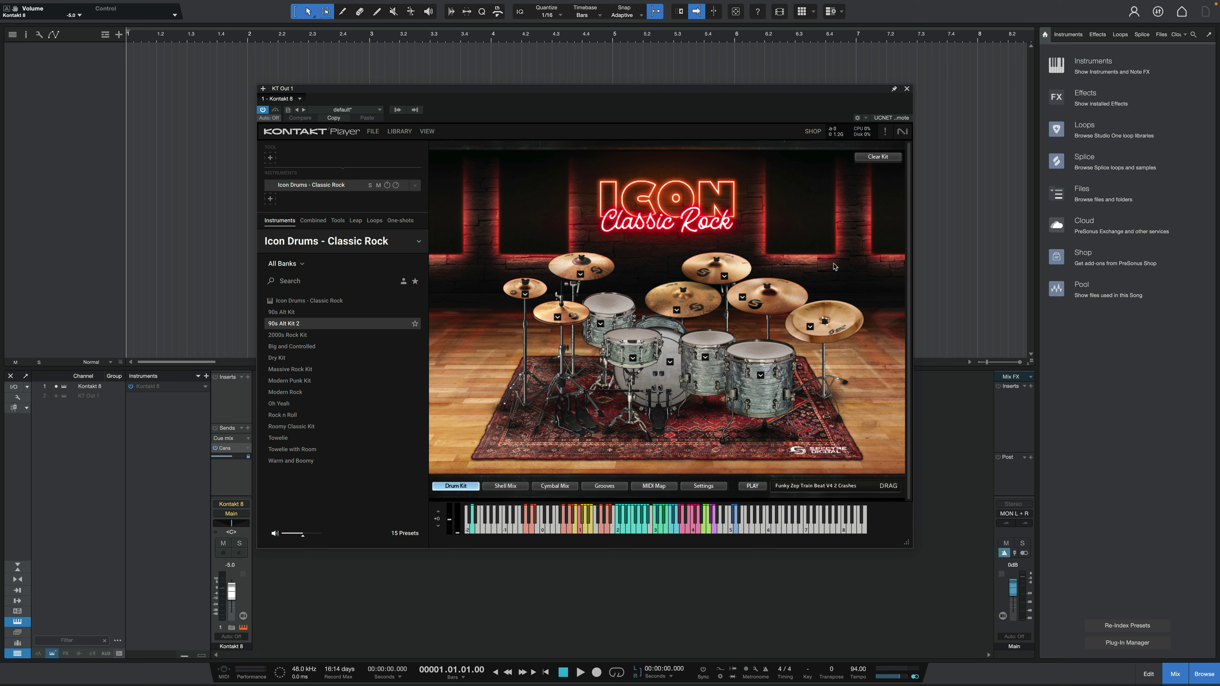
pyautogui.click(634, 358)
pyautogui.click(635, 359)
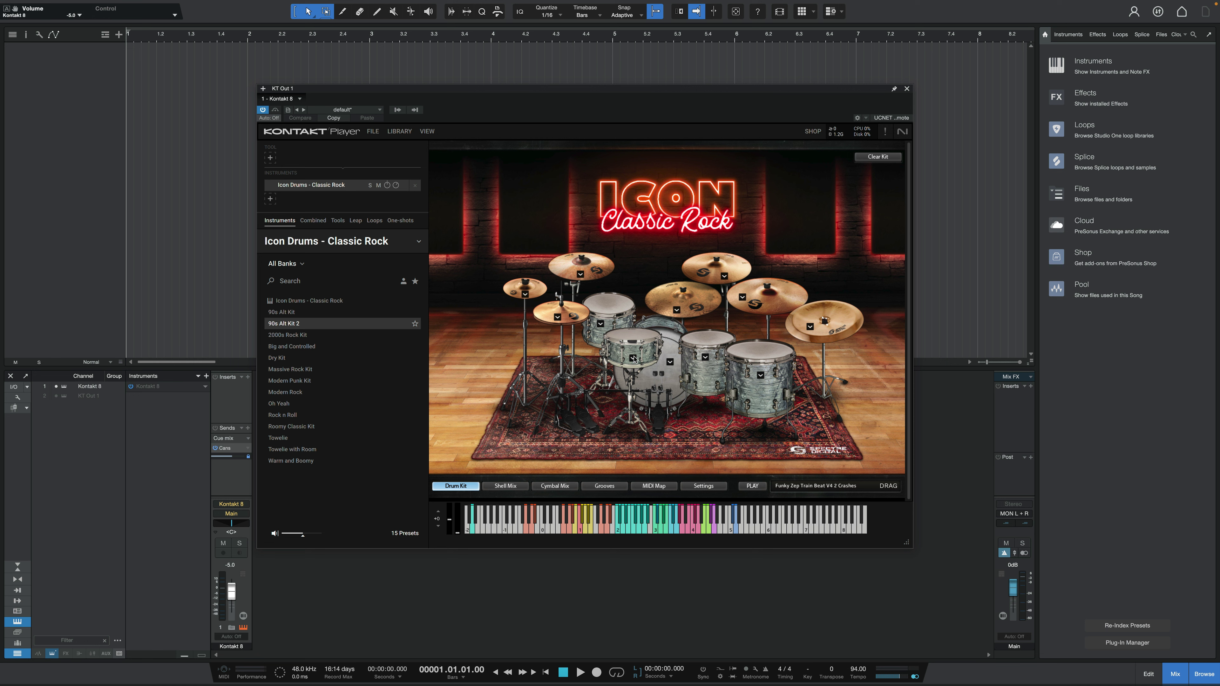
pyautogui.click(705, 358)
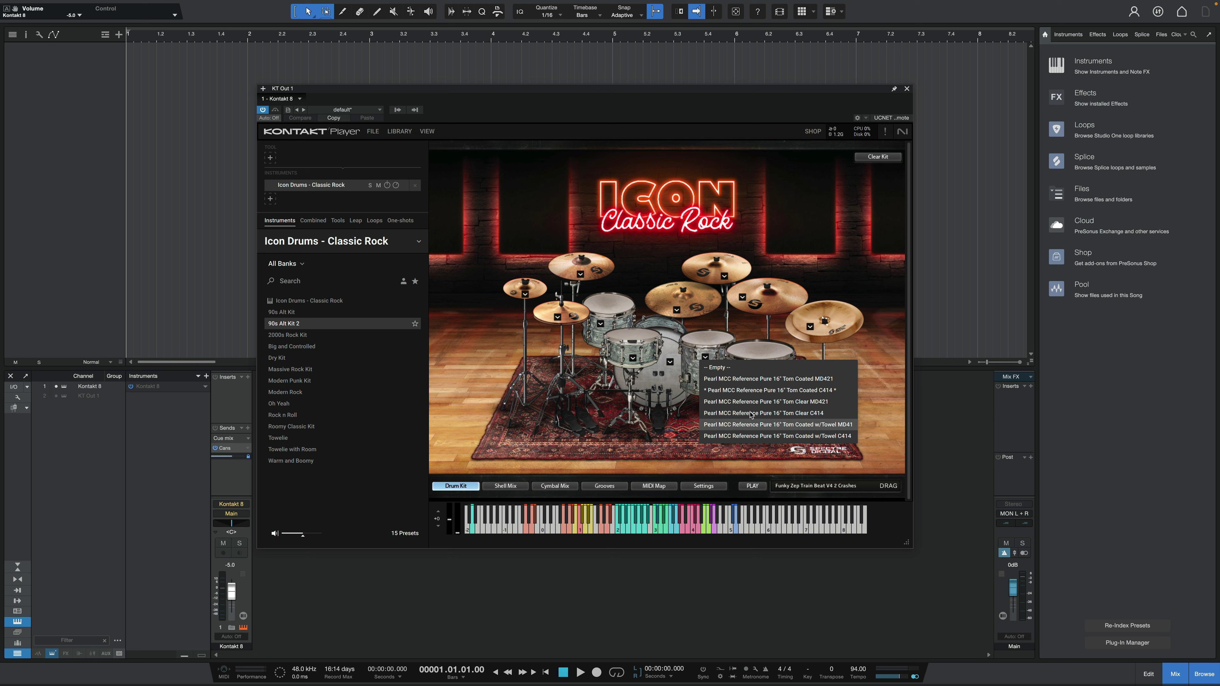
pyautogui.click(743, 297)
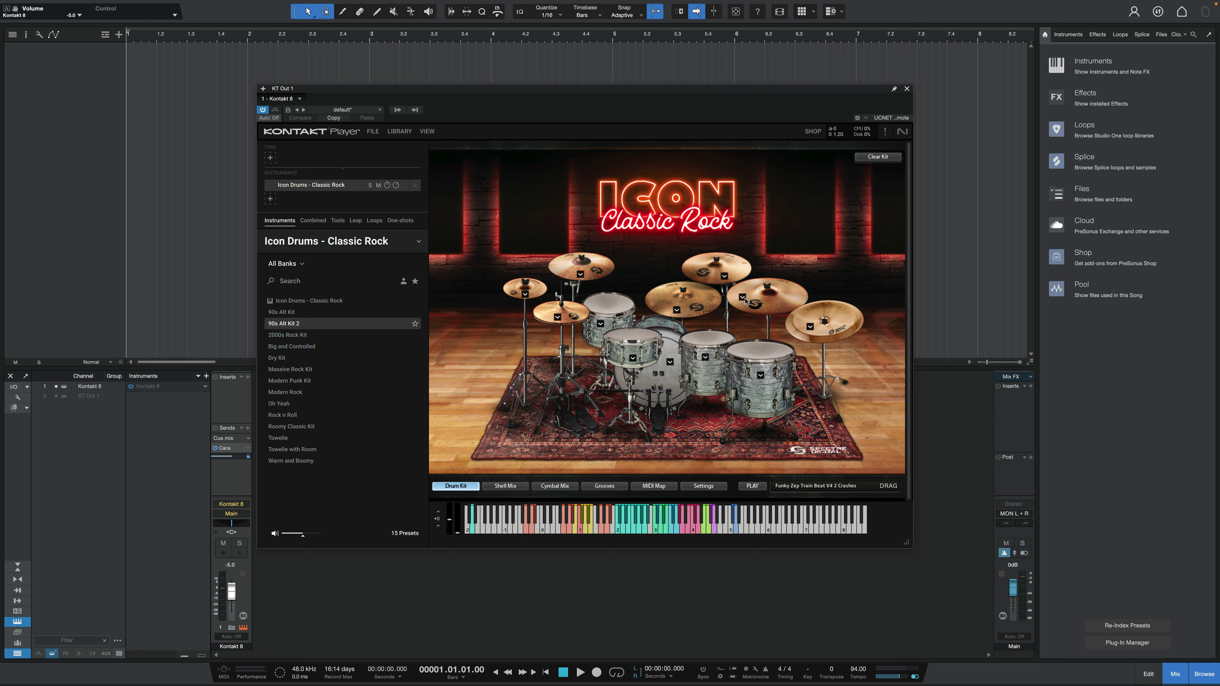
pyautogui.click(742, 298)
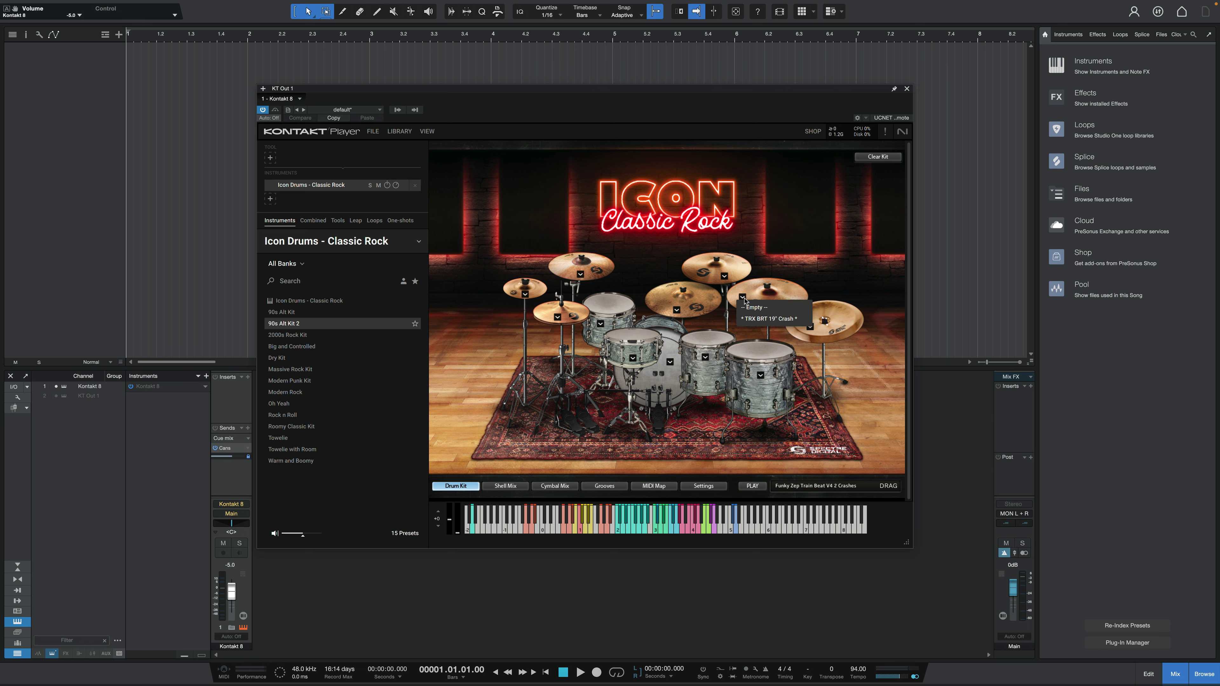
pyautogui.click(744, 301)
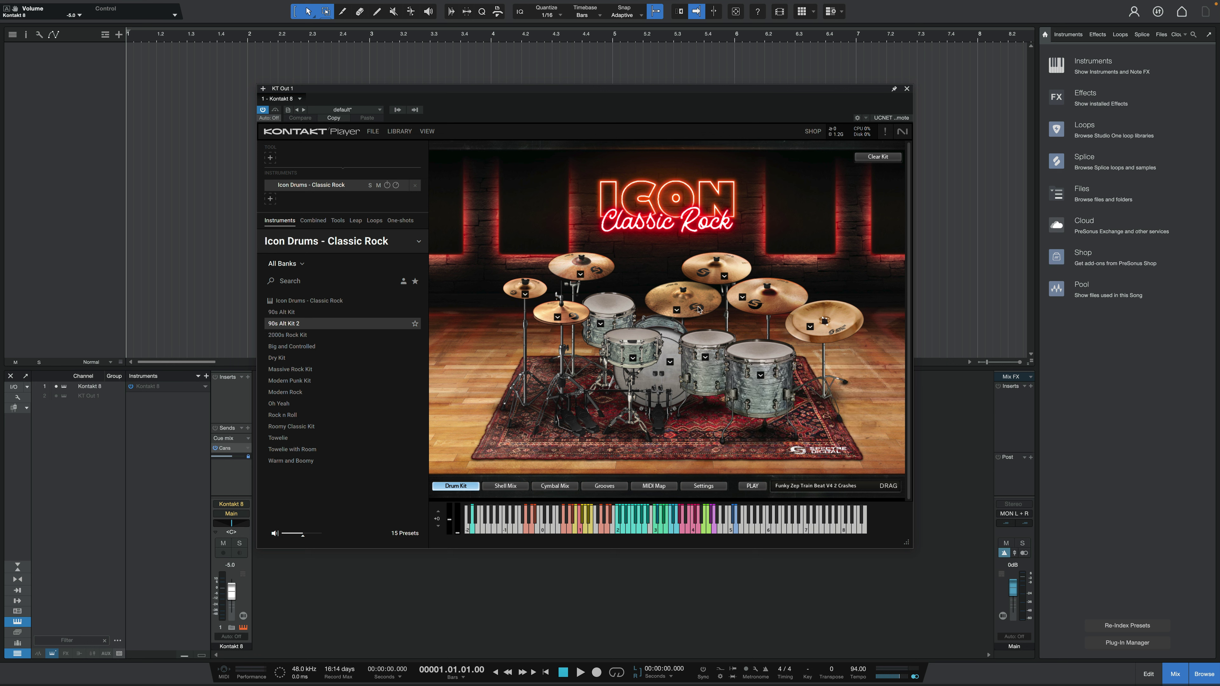
# Step: Preview the Hat Chick, Ride and Zep Train grooves with 90s Alt Kit 2, then load 2000s Rock Kit
pyautogui.click(622, 488)
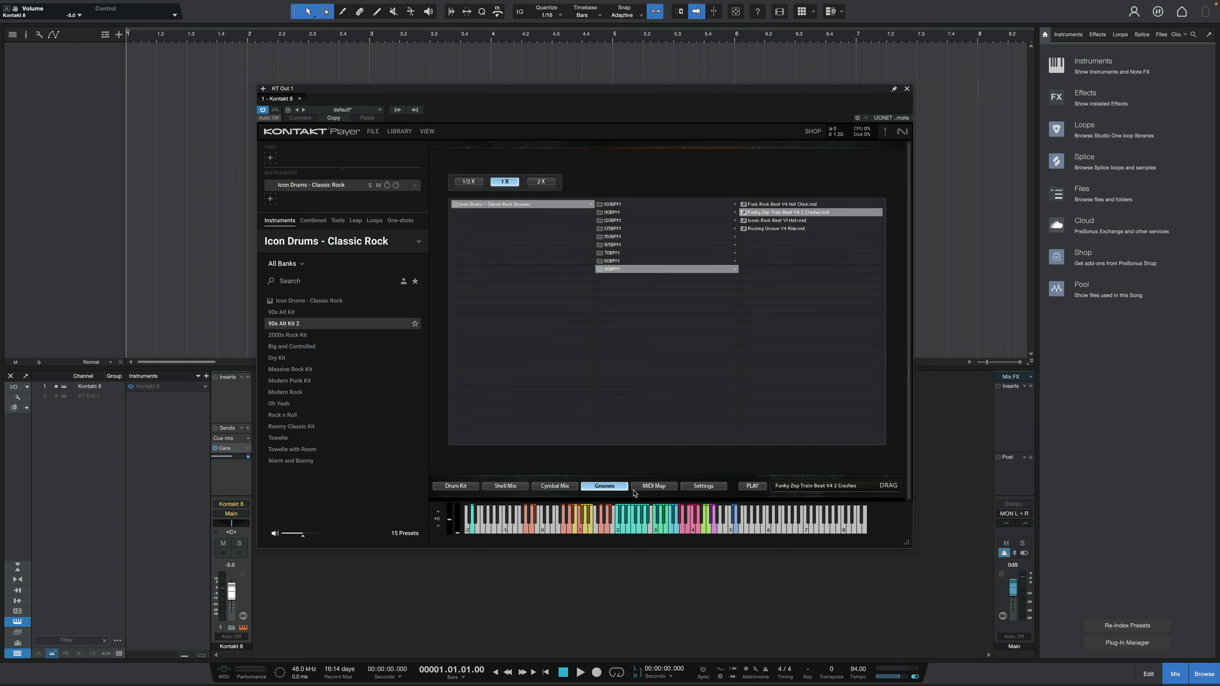
pyautogui.click(794, 205)
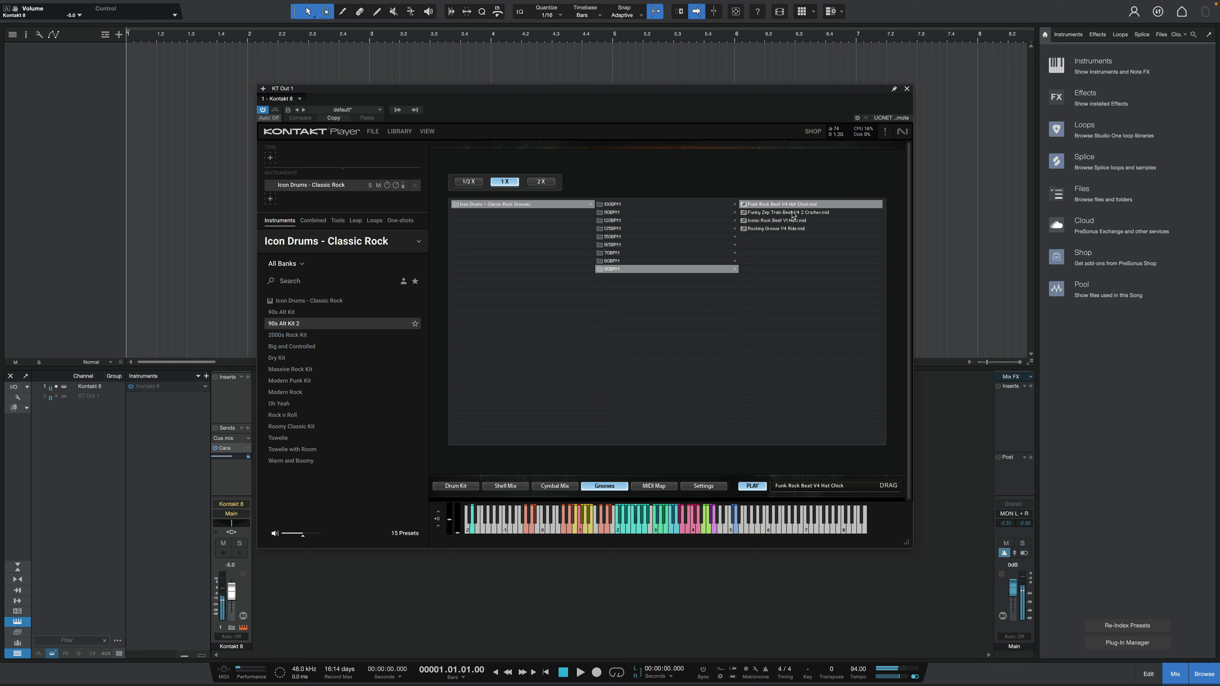
pyautogui.click(793, 230)
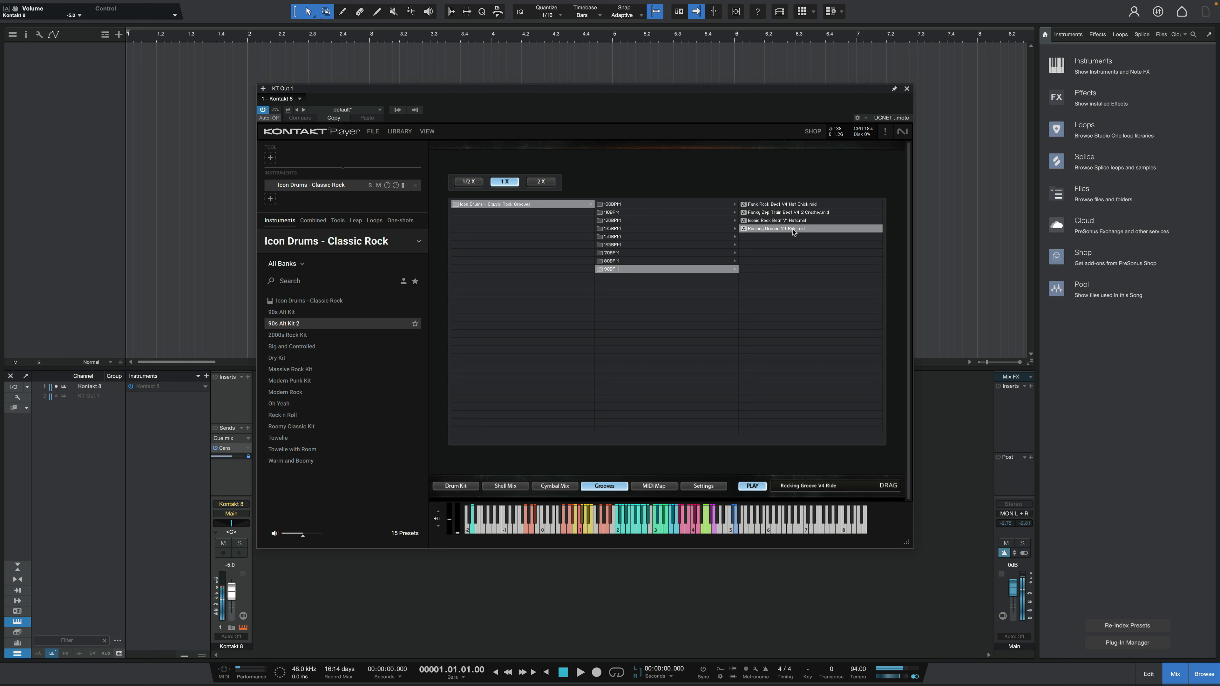
pyautogui.press('space')
pyautogui.press('space')
pyautogui.click(793, 215)
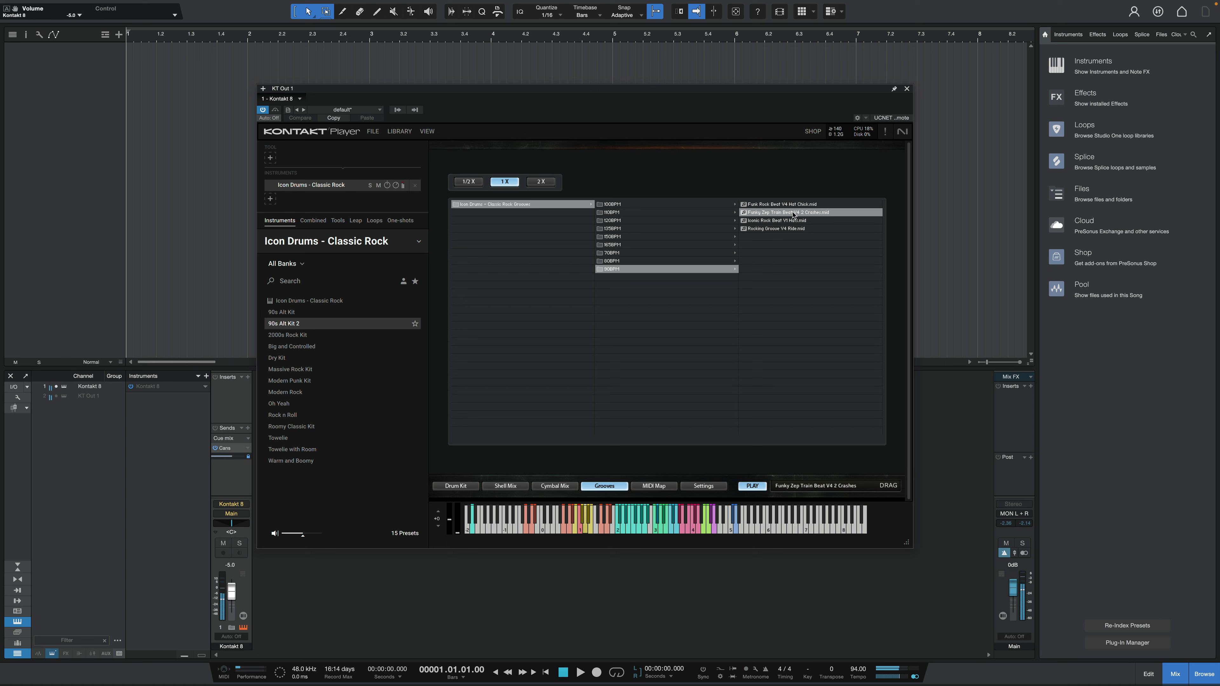
pyautogui.click(302, 336)
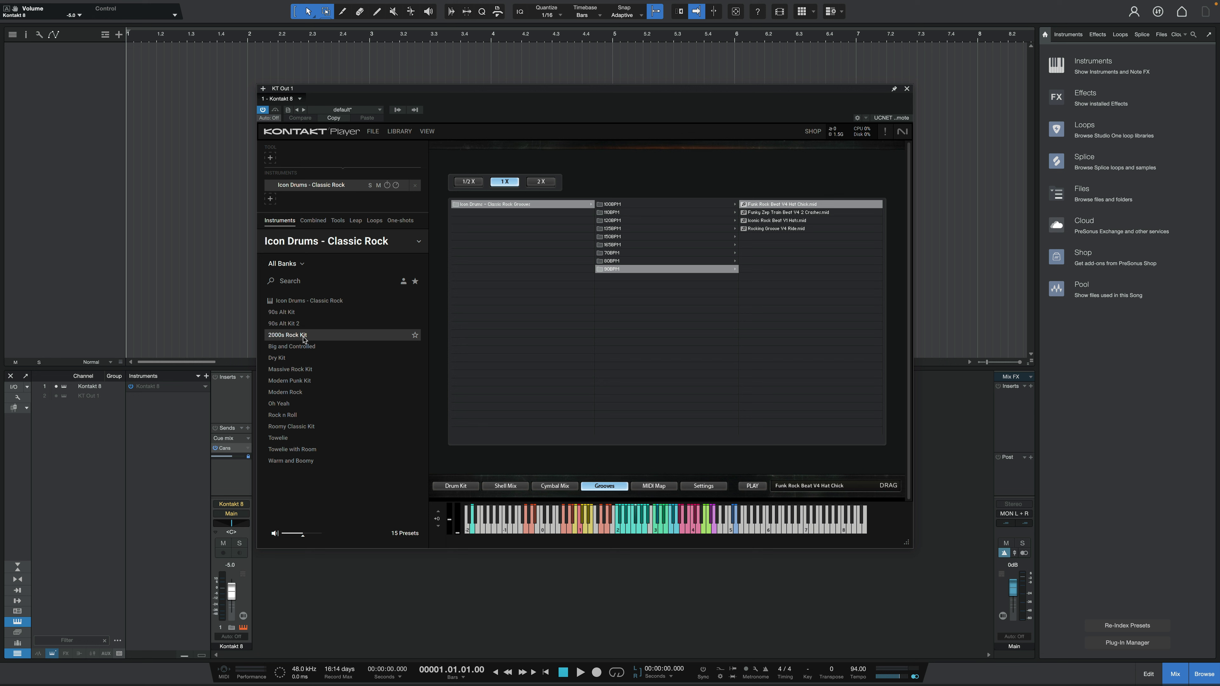
# Step: Audition the Hat Chick, Zep Train crashes and Rocking Groove ride grooves on 2000s Rock Kit, stopping each
pyautogui.click(772, 205)
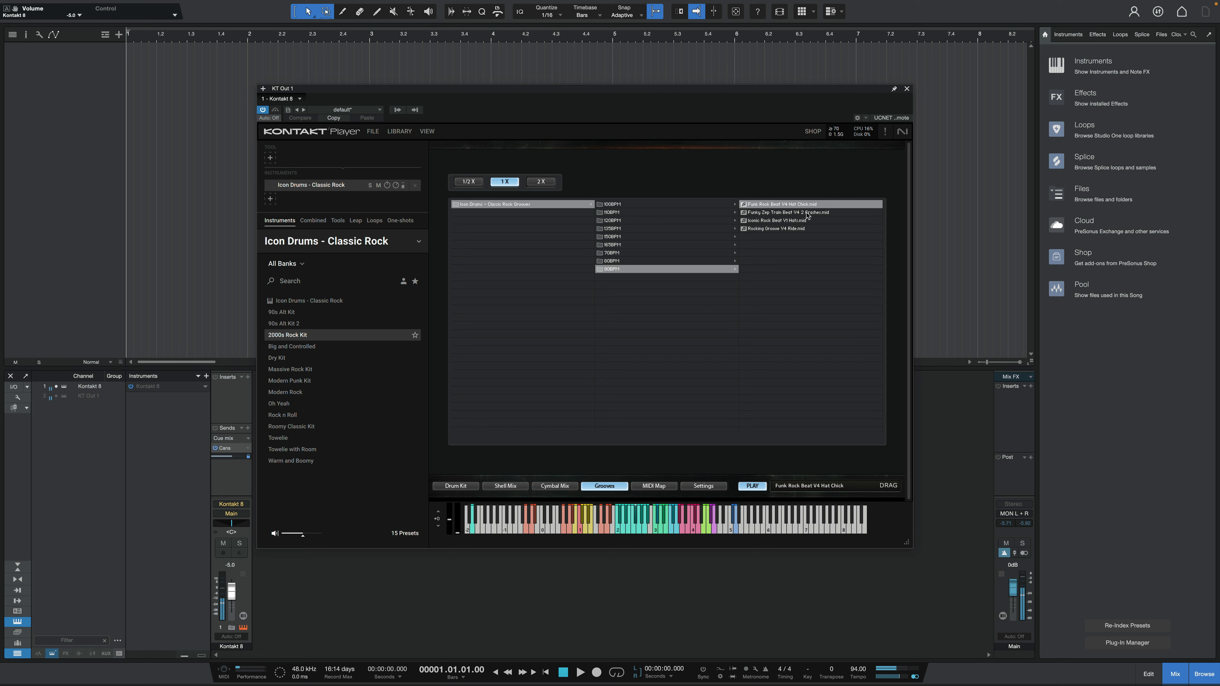
pyautogui.press('space')
pyautogui.press('space')
pyautogui.click(807, 213)
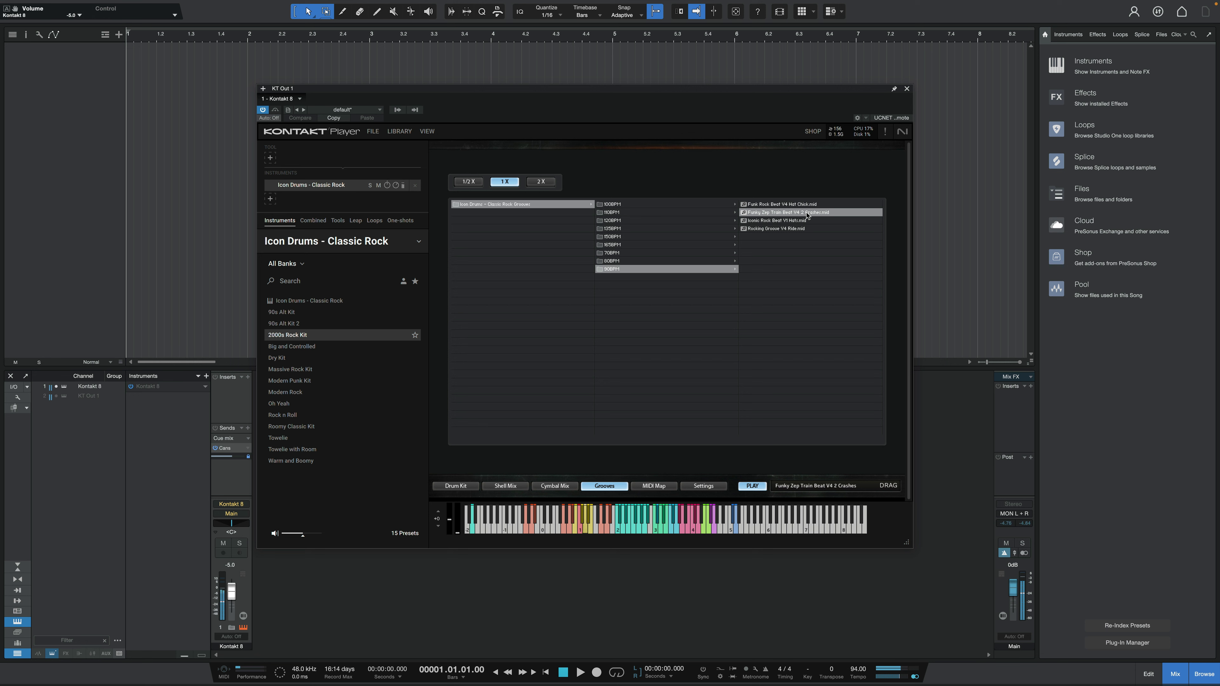
pyautogui.press('space')
pyautogui.press('space')
pyautogui.click(787, 229)
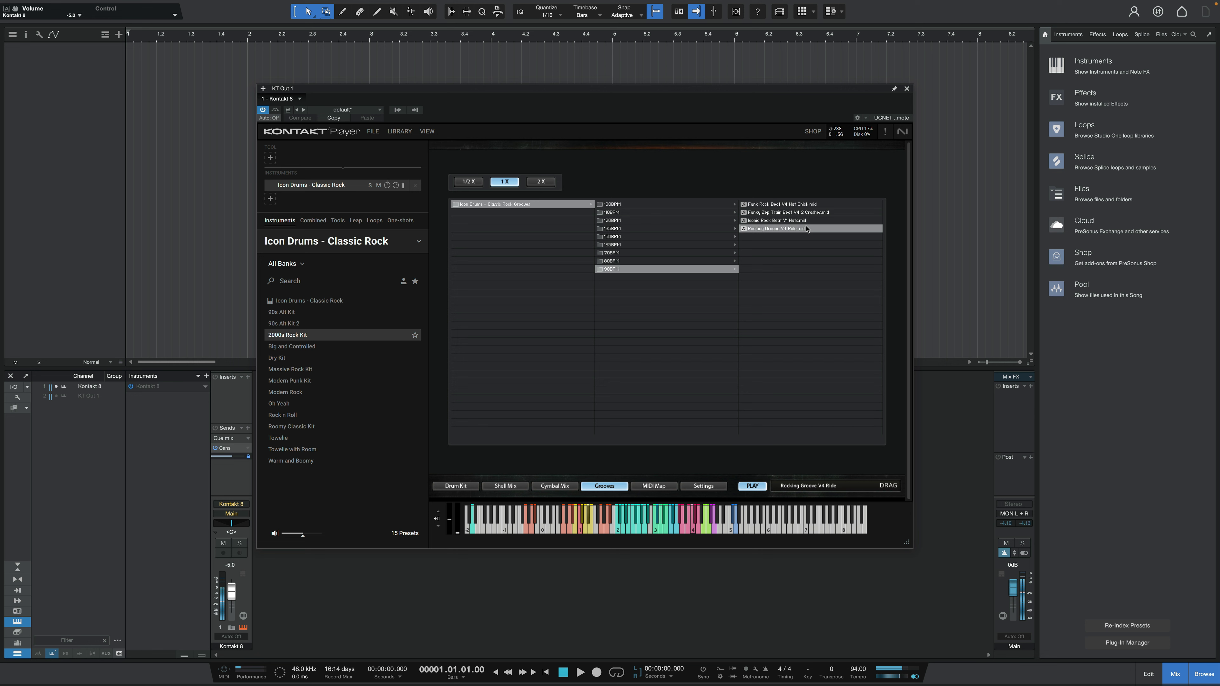
pyautogui.press('space')
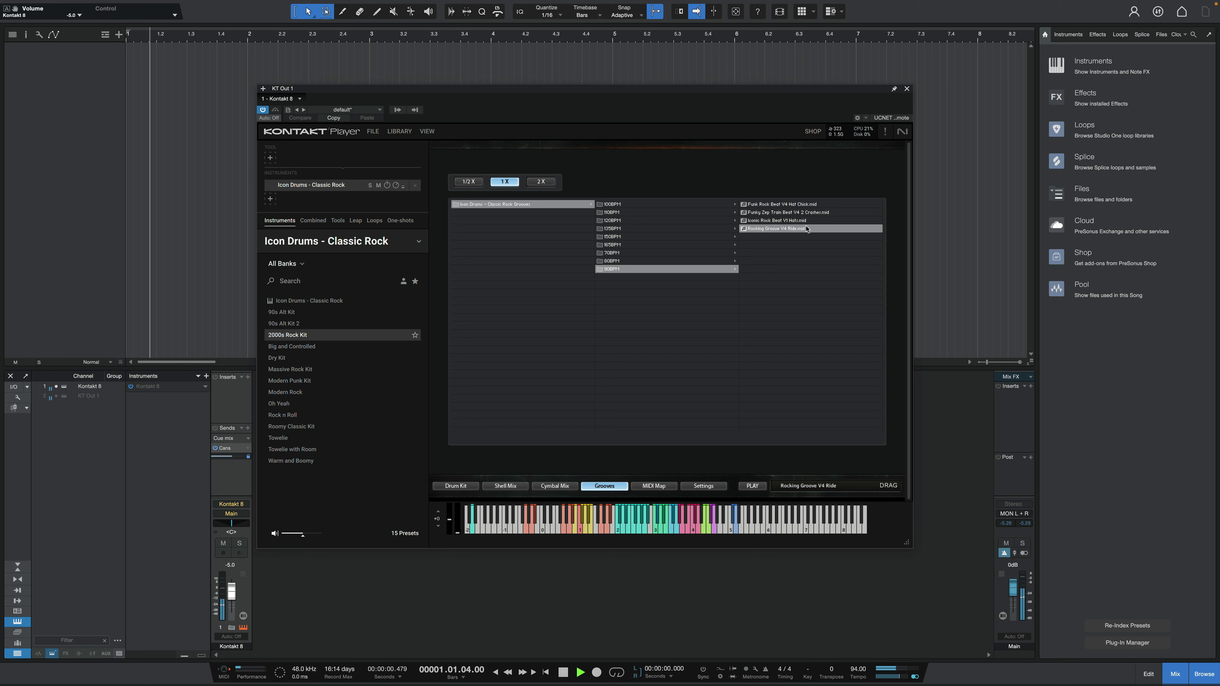
pyautogui.press('space')
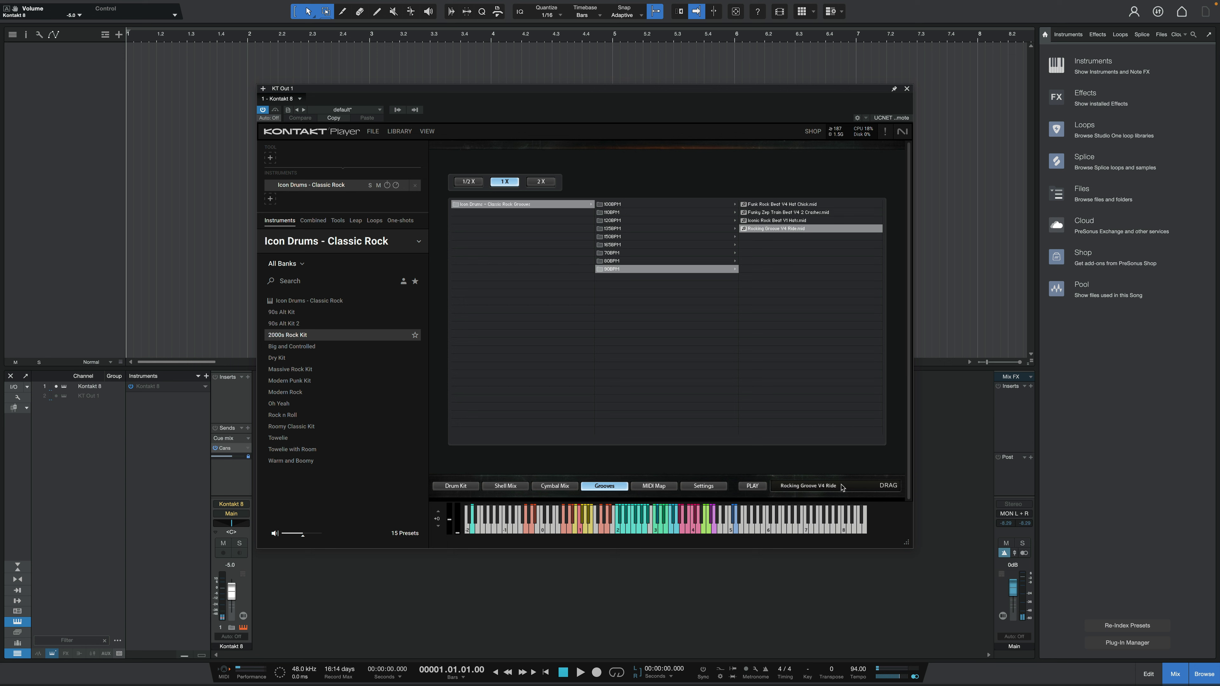
pyautogui.moveTo(840, 487); pyautogui.dragTo(859, 540)
# Step: Load Big and Controlled and audition the Hat Chick, Zep Train crashes and Rocking Groove ride grooves
pyautogui.click(286, 348)
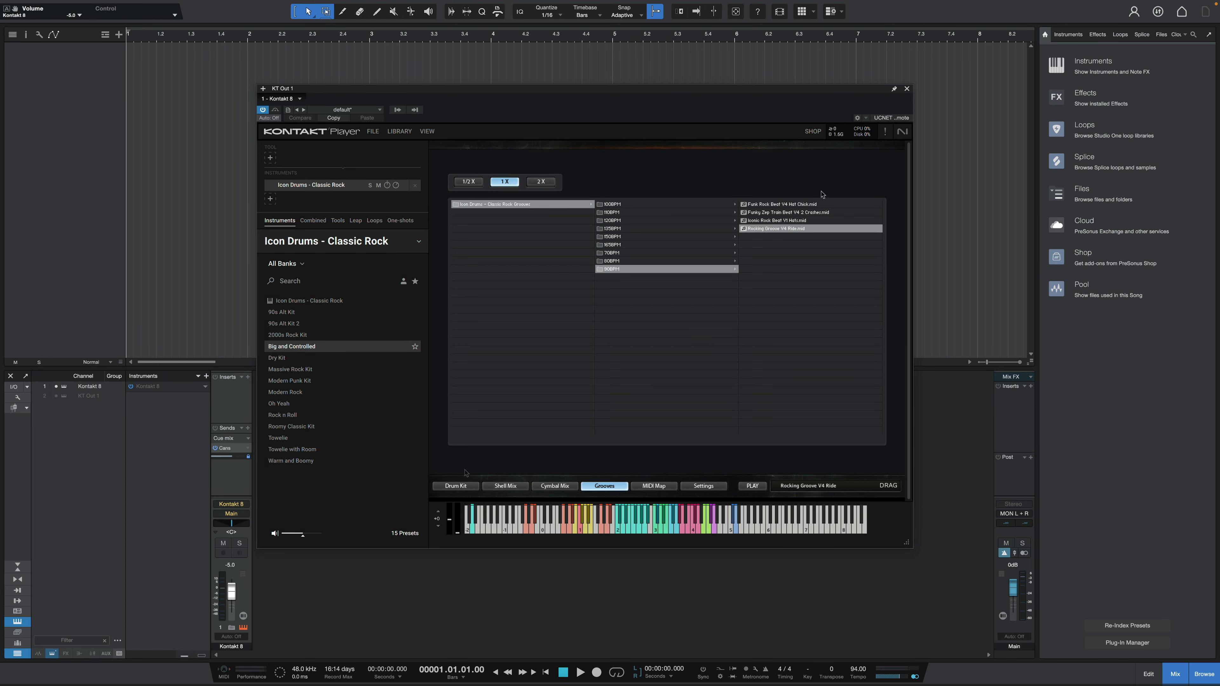
pyautogui.click(809, 206)
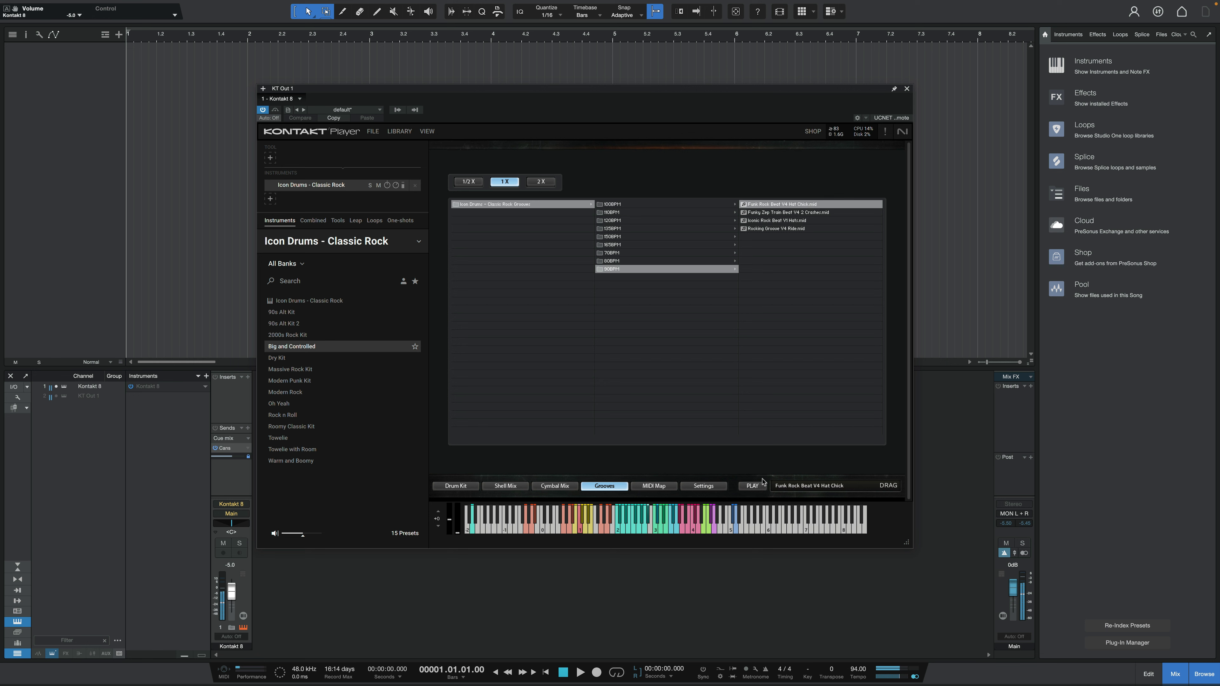
pyautogui.click(789, 213)
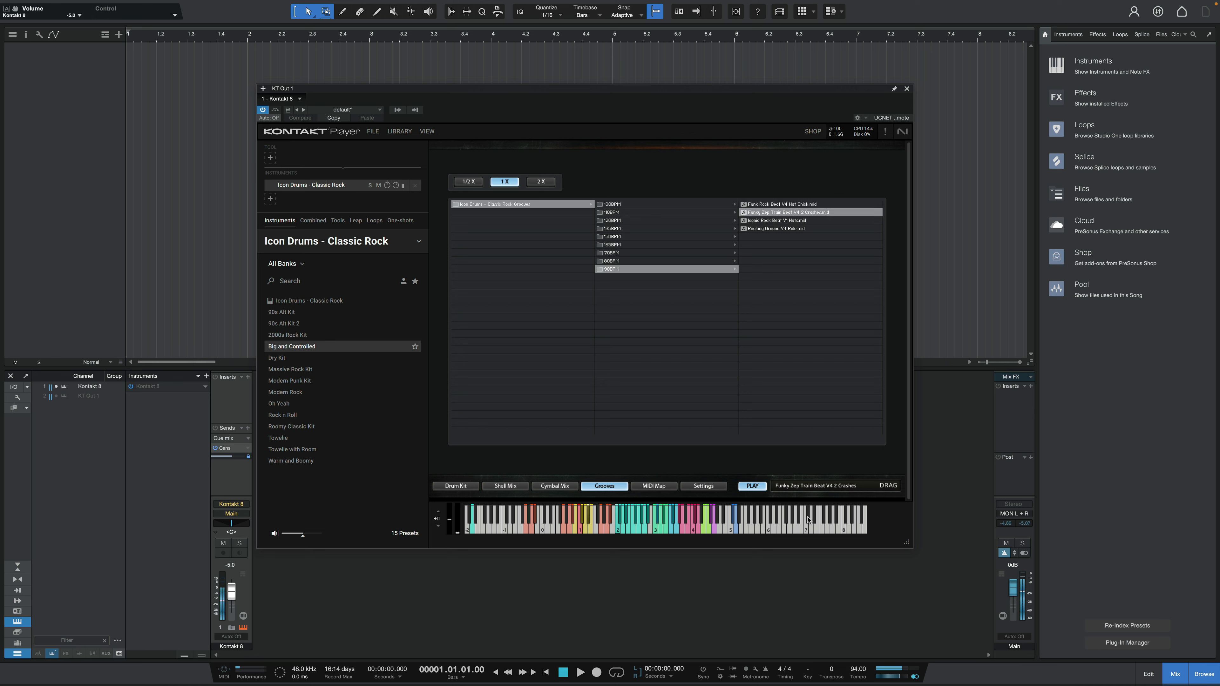
pyautogui.click(760, 487)
pyautogui.click(774, 229)
pyautogui.click(752, 487)
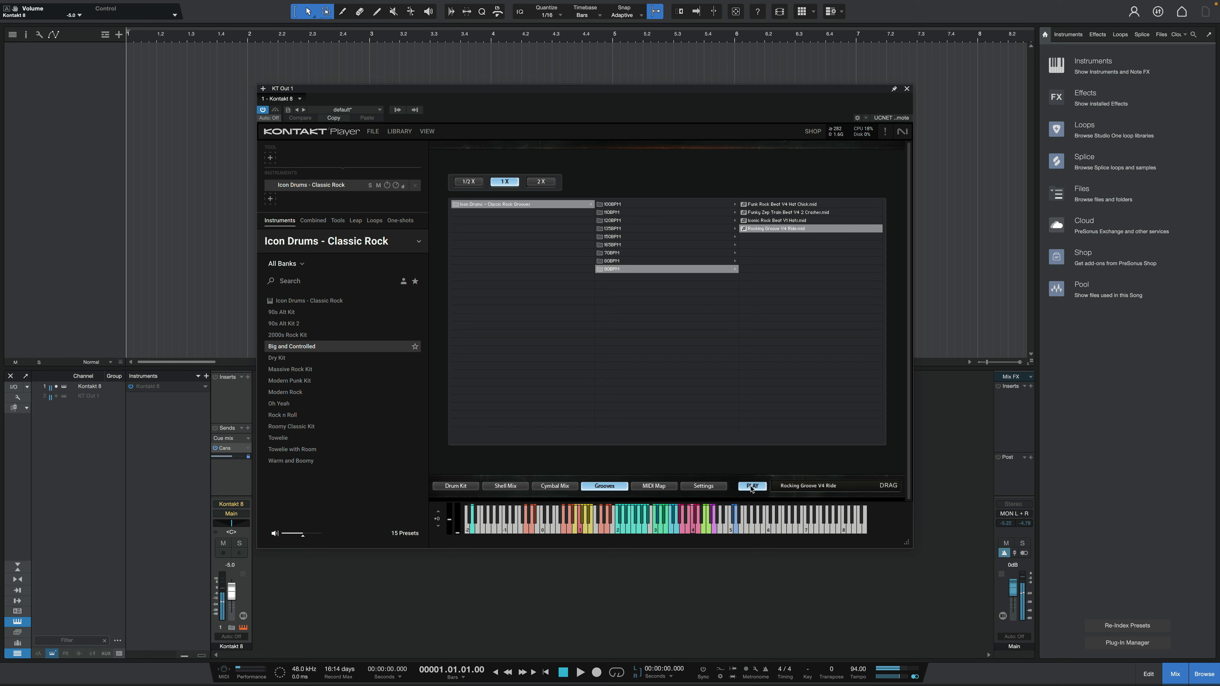
pyautogui.click(752, 488)
# Step: Load the Dry Kit preset and audition the Hat Chick, Zep Train crashes and Rocking Groove ride grooves
pyautogui.click(277, 358)
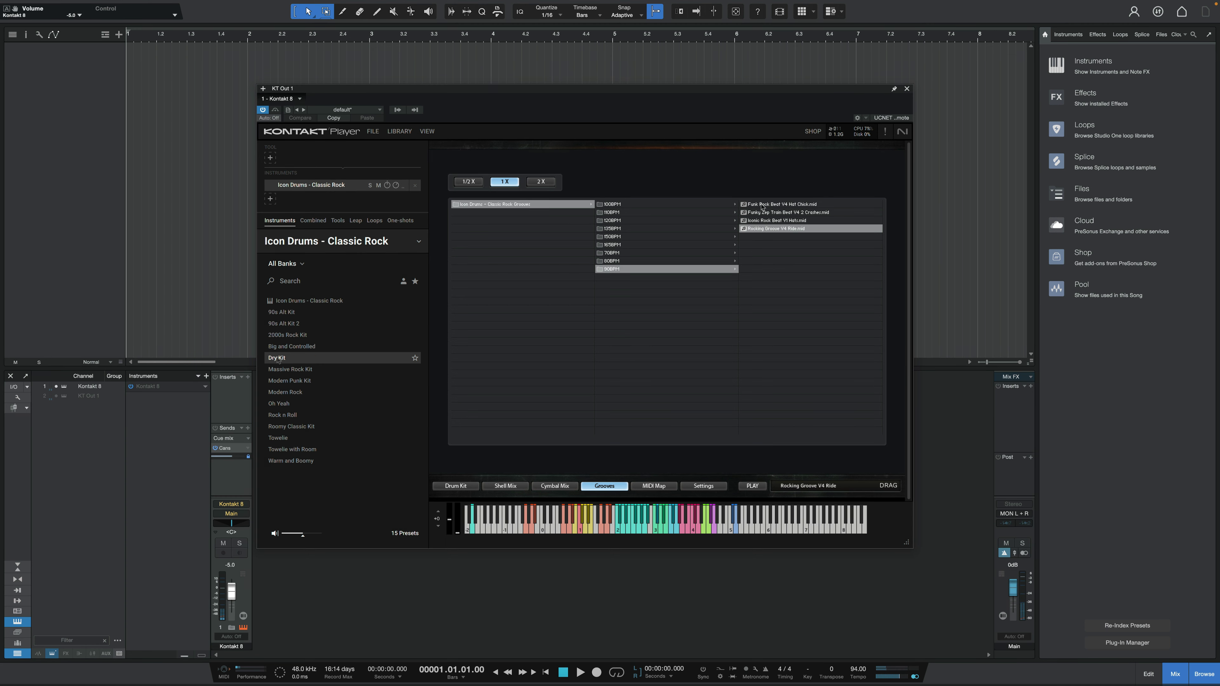
pyautogui.click(762, 204)
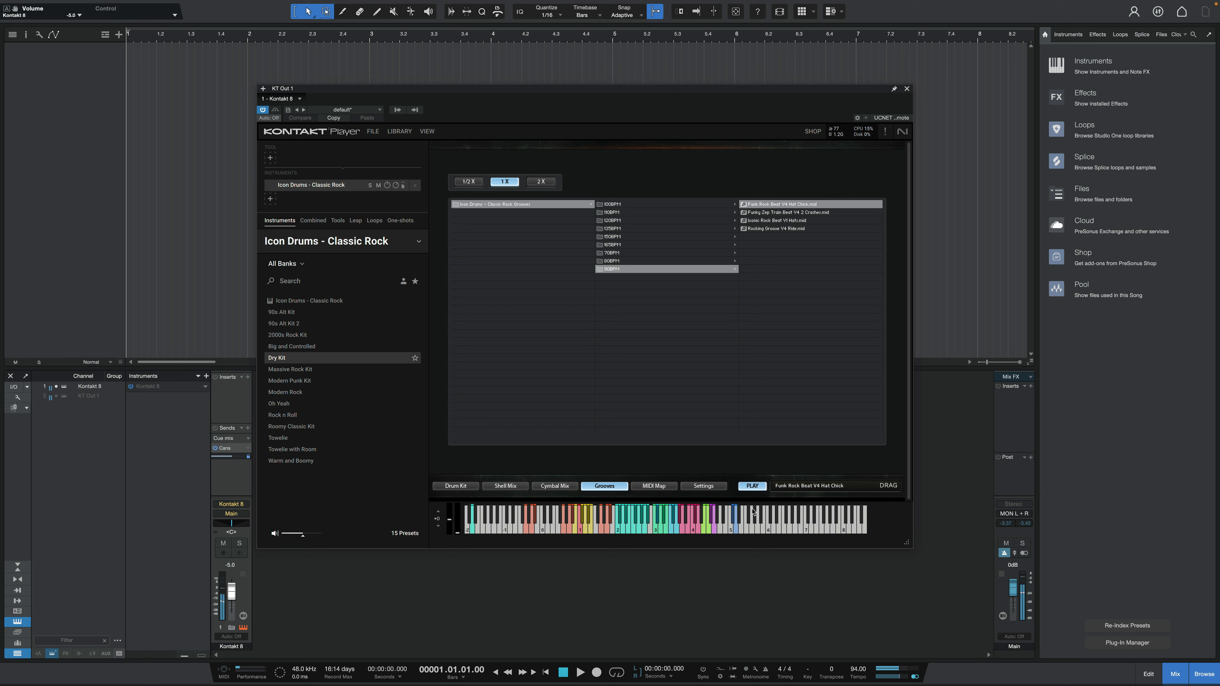
pyautogui.click(772, 213)
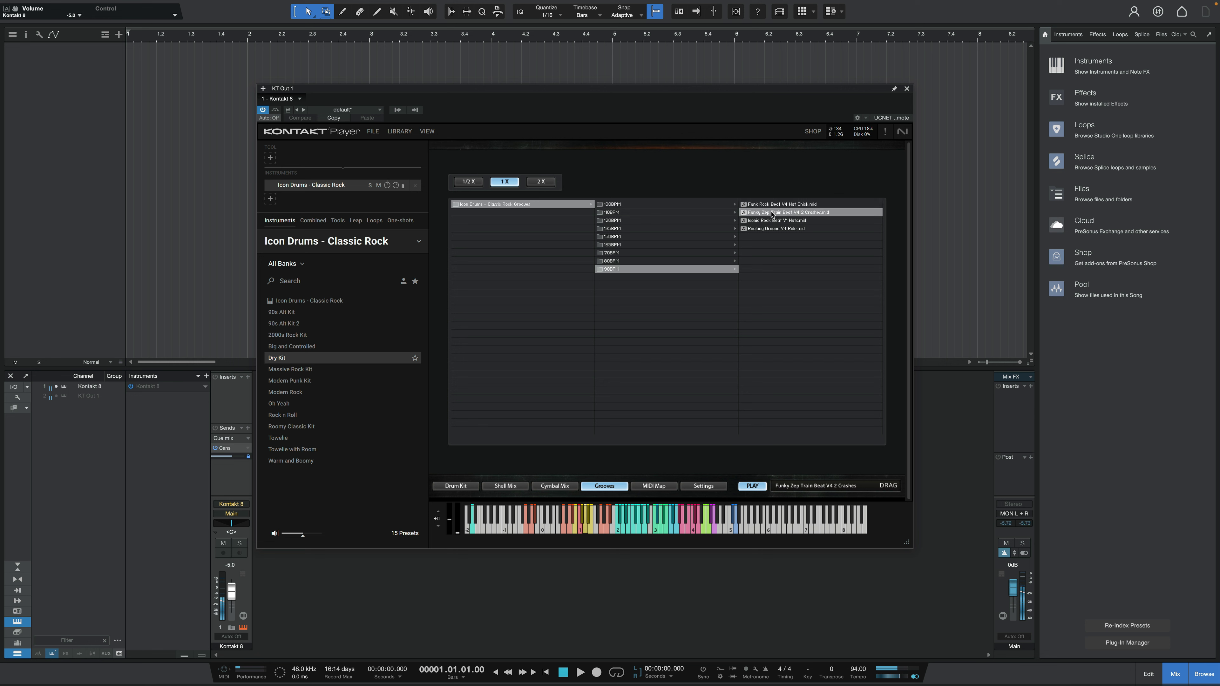
pyautogui.click(760, 489)
pyautogui.click(769, 230)
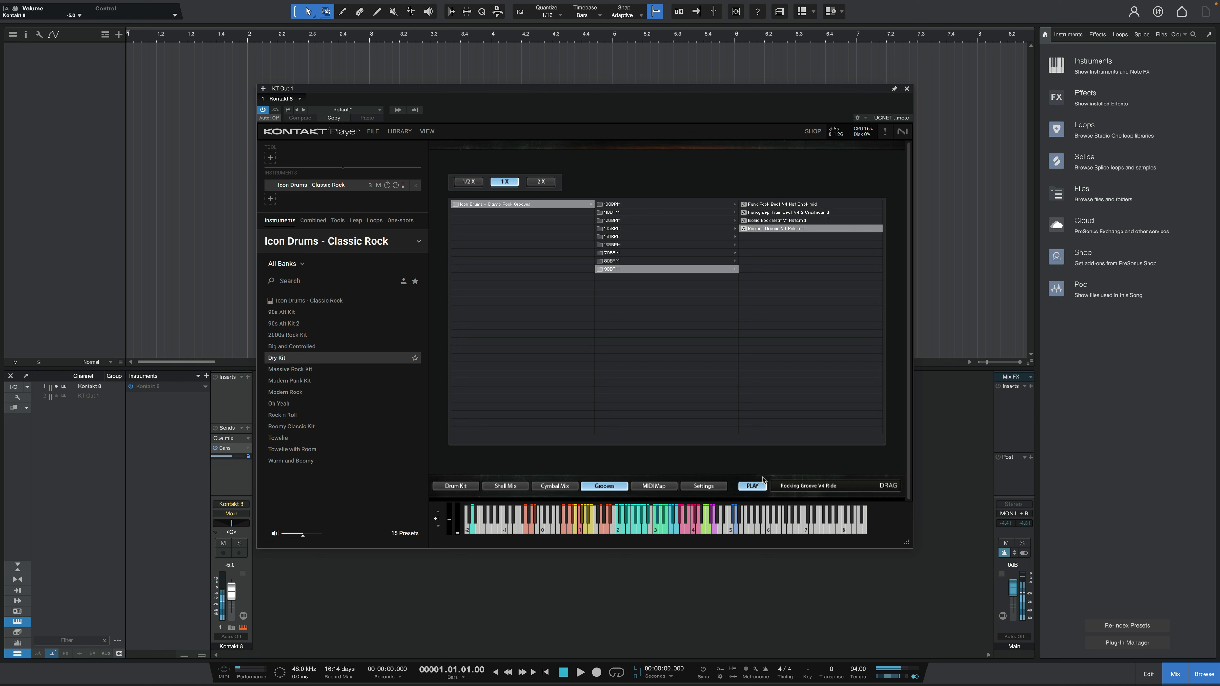
pyautogui.click(759, 490)
pyautogui.click(760, 489)
# Step: Audition the Massive Rock Kit and Modern Punk Kit presets with the Hat Chick groove
pyautogui.click(301, 371)
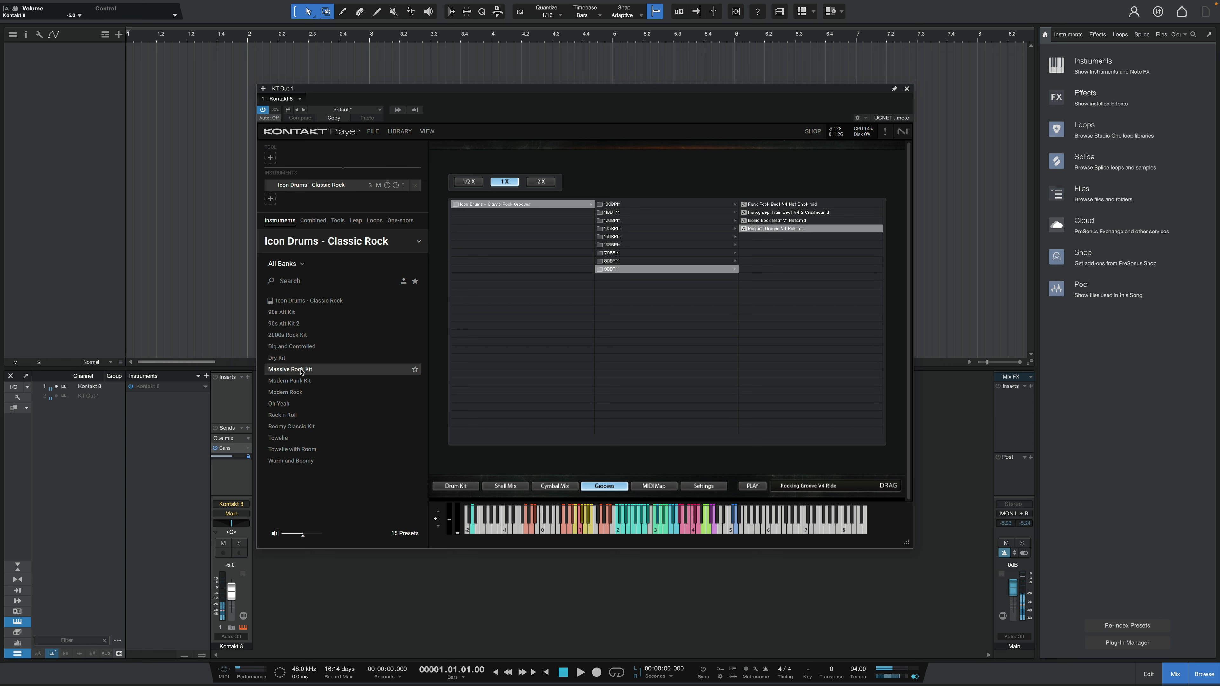
pyautogui.doubleClick(762, 206)
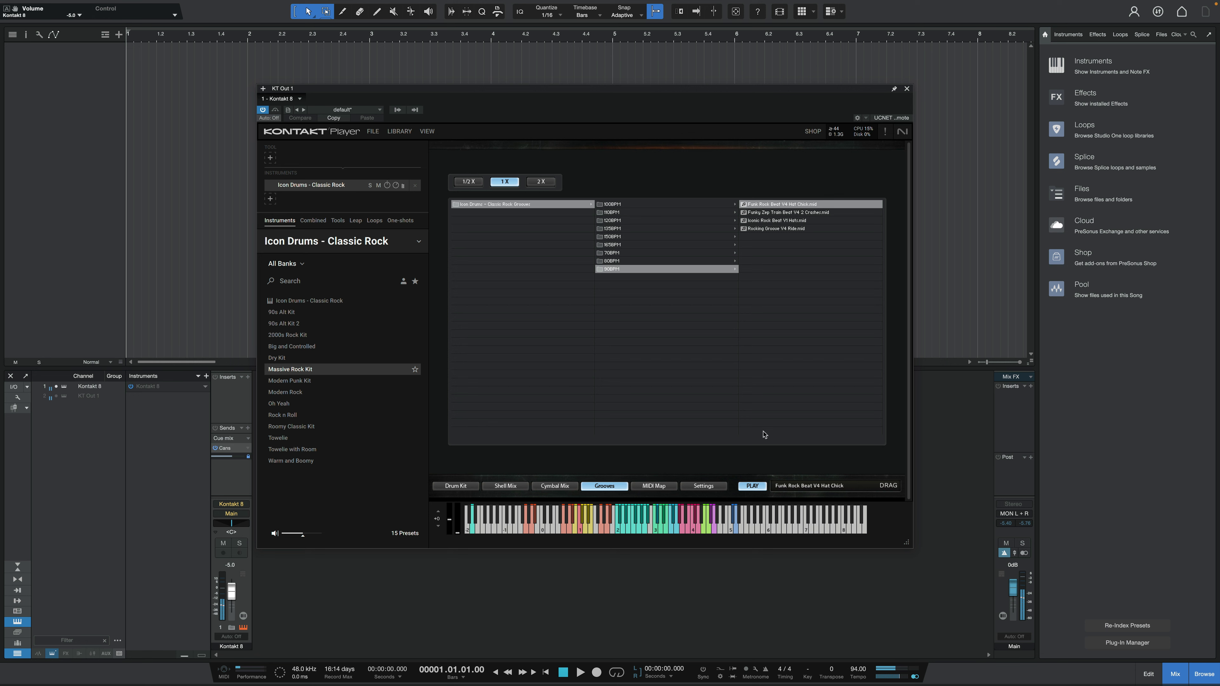
pyautogui.click(754, 486)
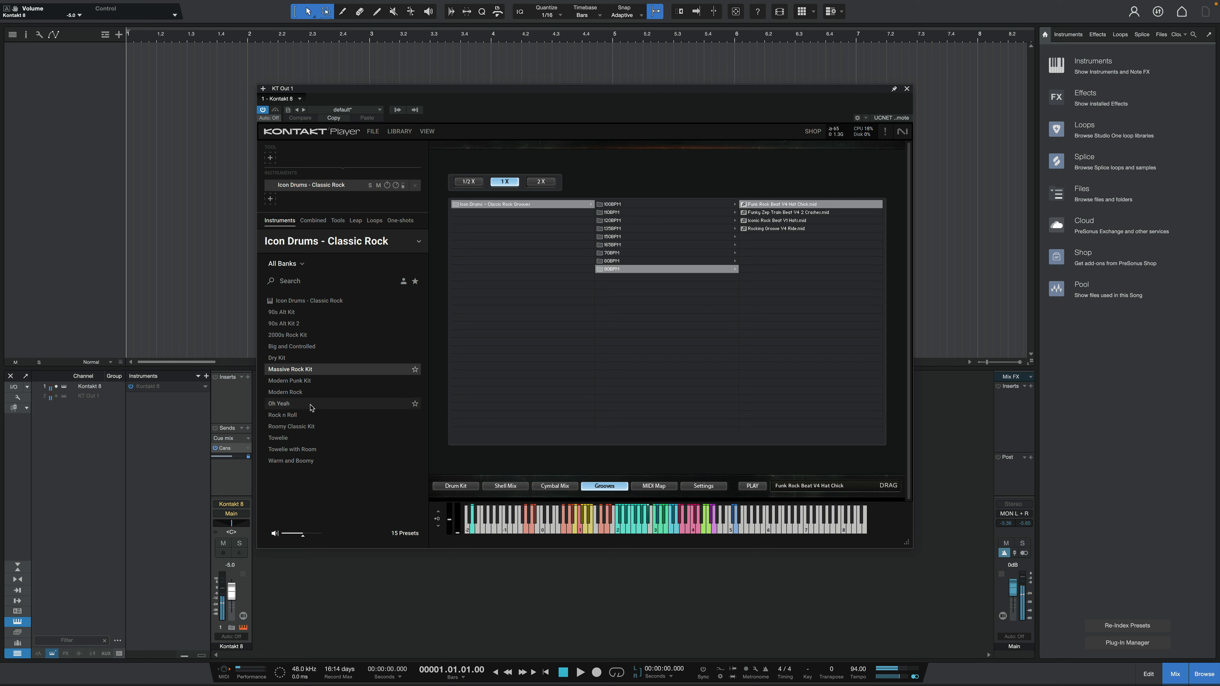
pyautogui.click(307, 382)
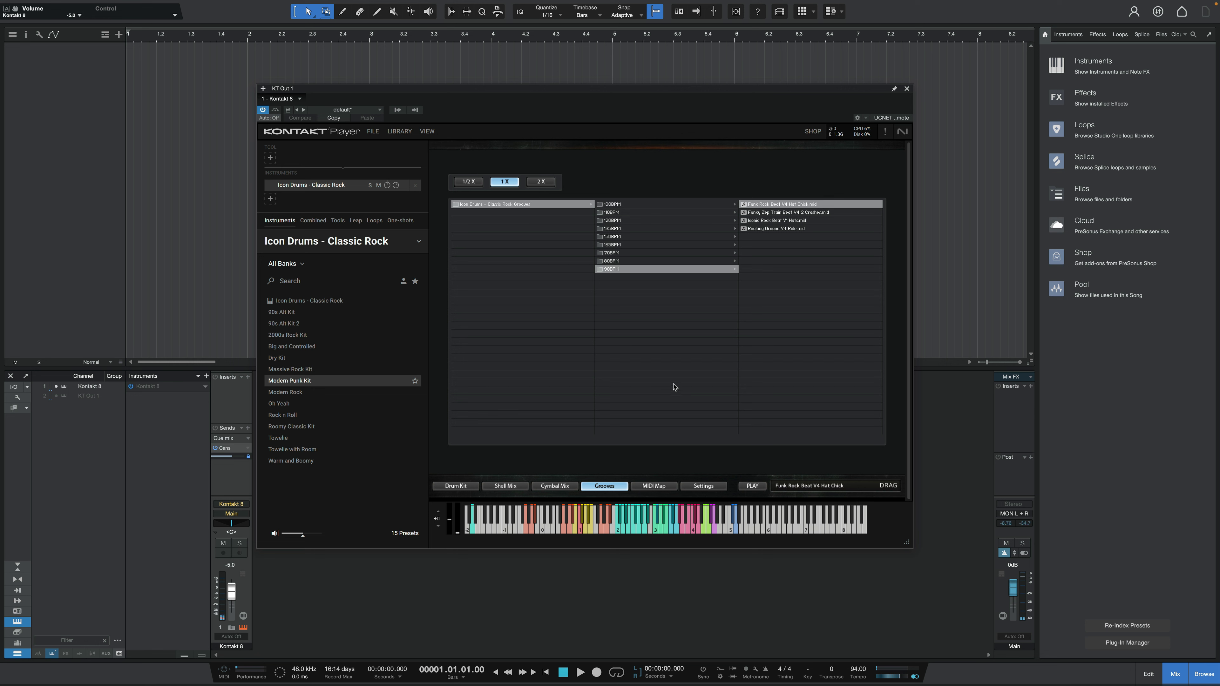
pyautogui.click(808, 209)
pyautogui.click(749, 486)
# Step: Audition the Modern Rock and Oh Yeah kit presets with the groove preview
pyautogui.click(327, 392)
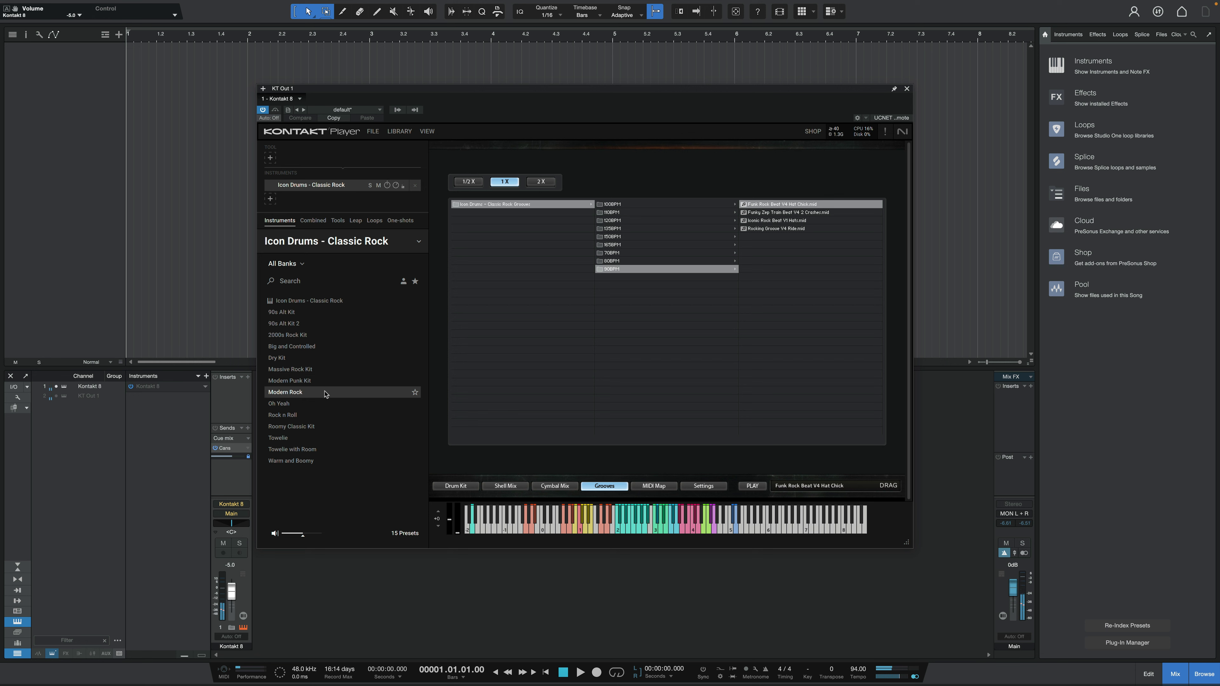
pyautogui.click(778, 207)
pyautogui.click(758, 486)
pyautogui.click(299, 405)
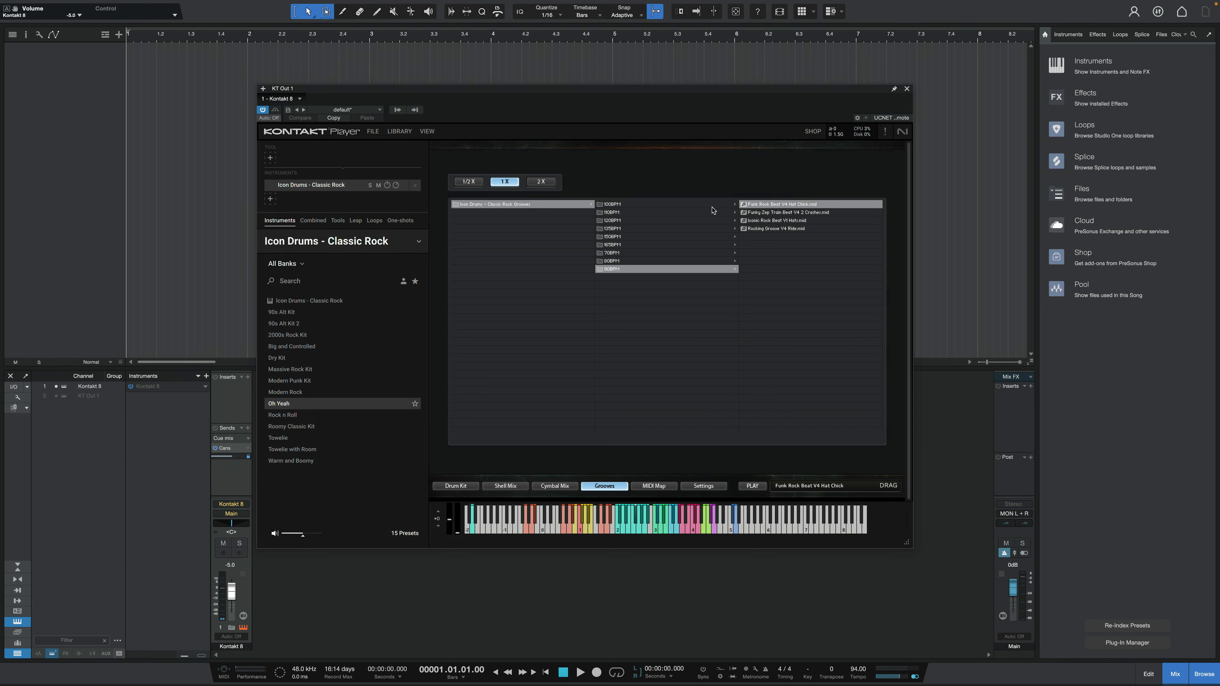
pyautogui.click(759, 206)
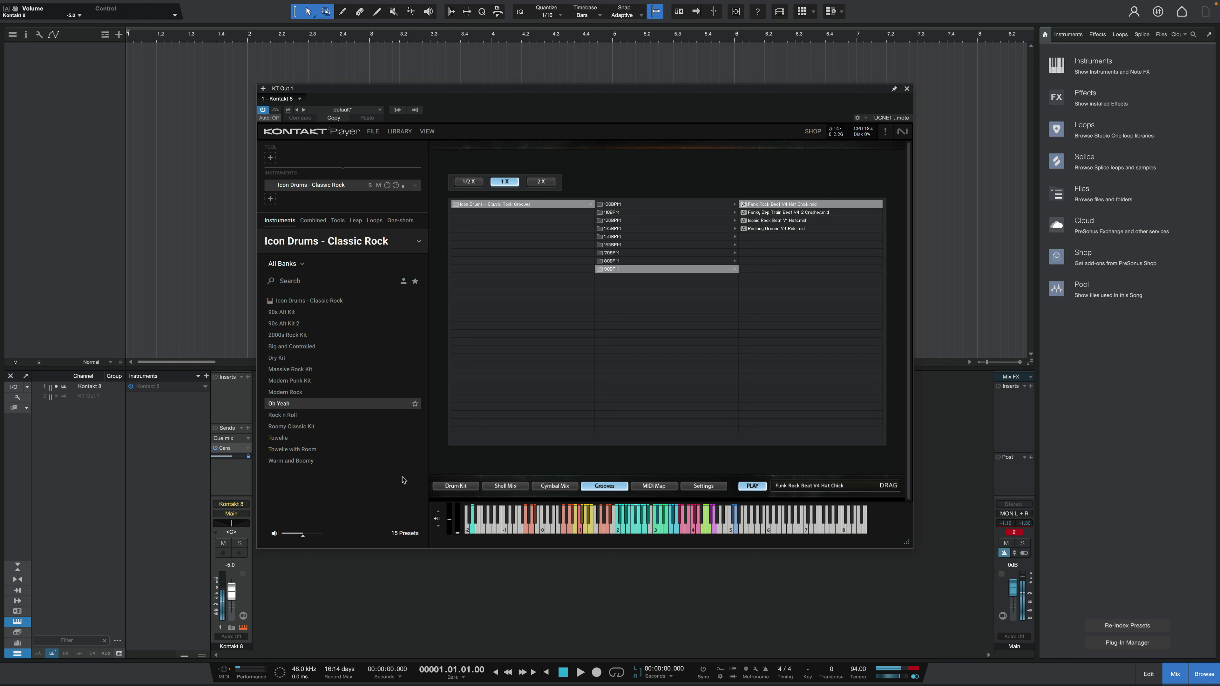
pyautogui.click(750, 489)
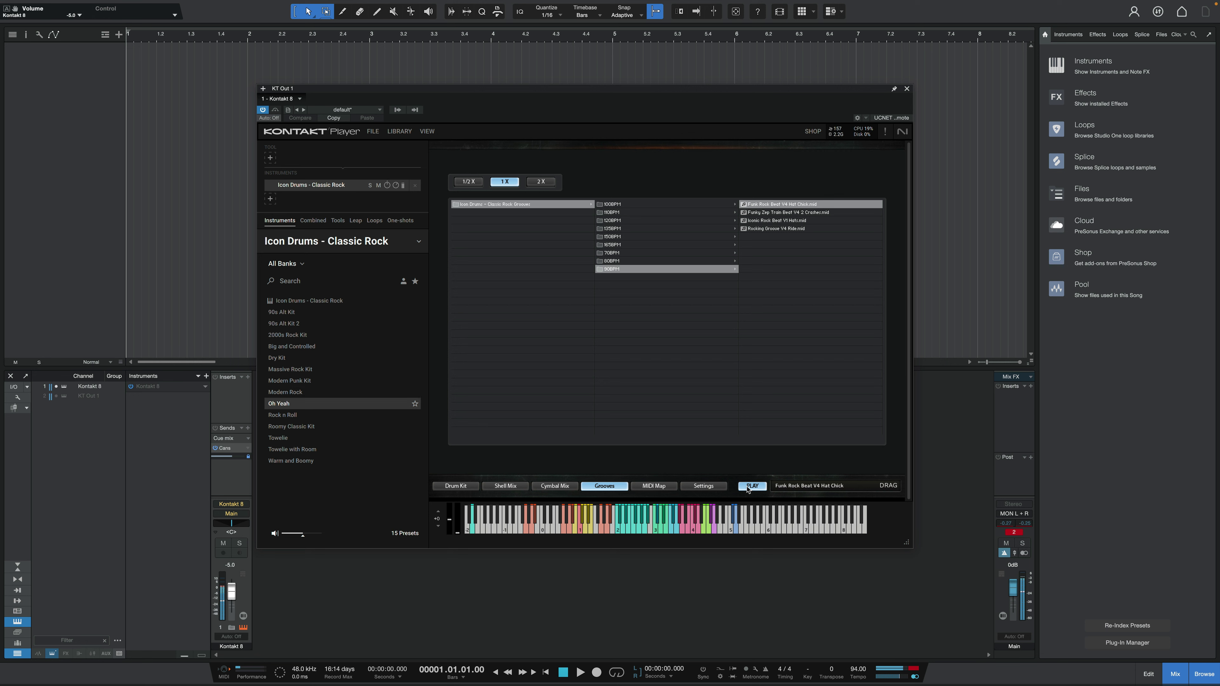
# Step: Audition Rock n Roll and Roomy Classic Kit with the groove, then load Towelie
pyautogui.click(275, 418)
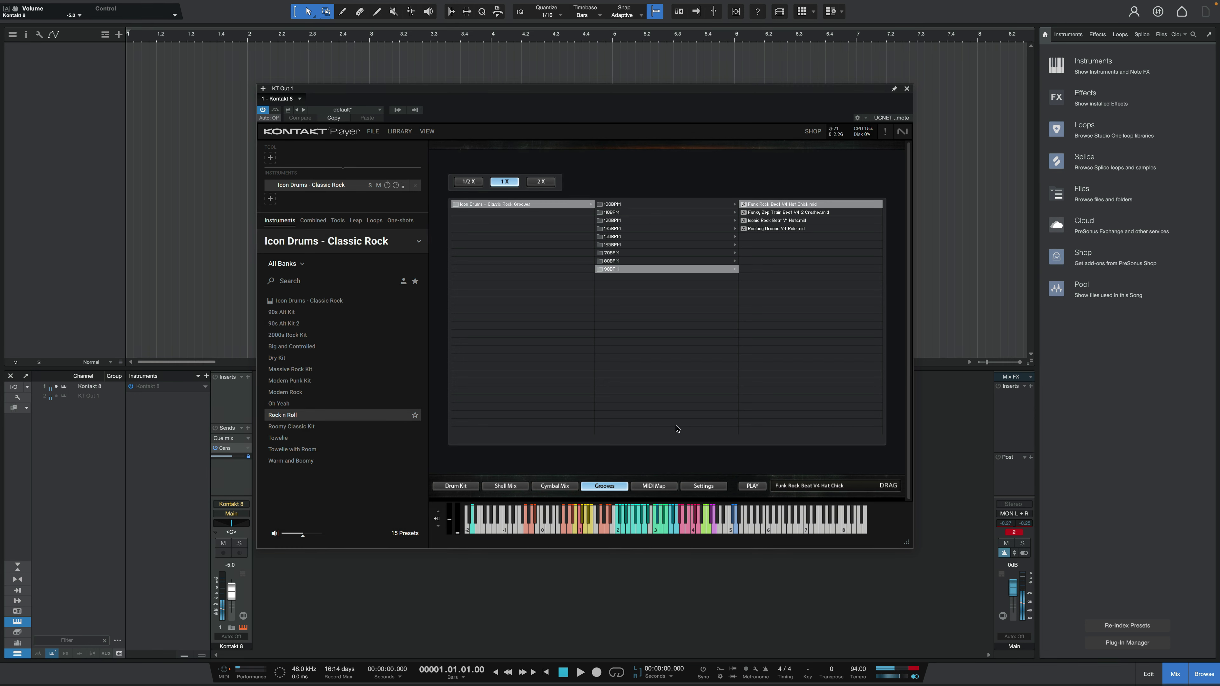
pyautogui.click(796, 206)
pyautogui.click(755, 487)
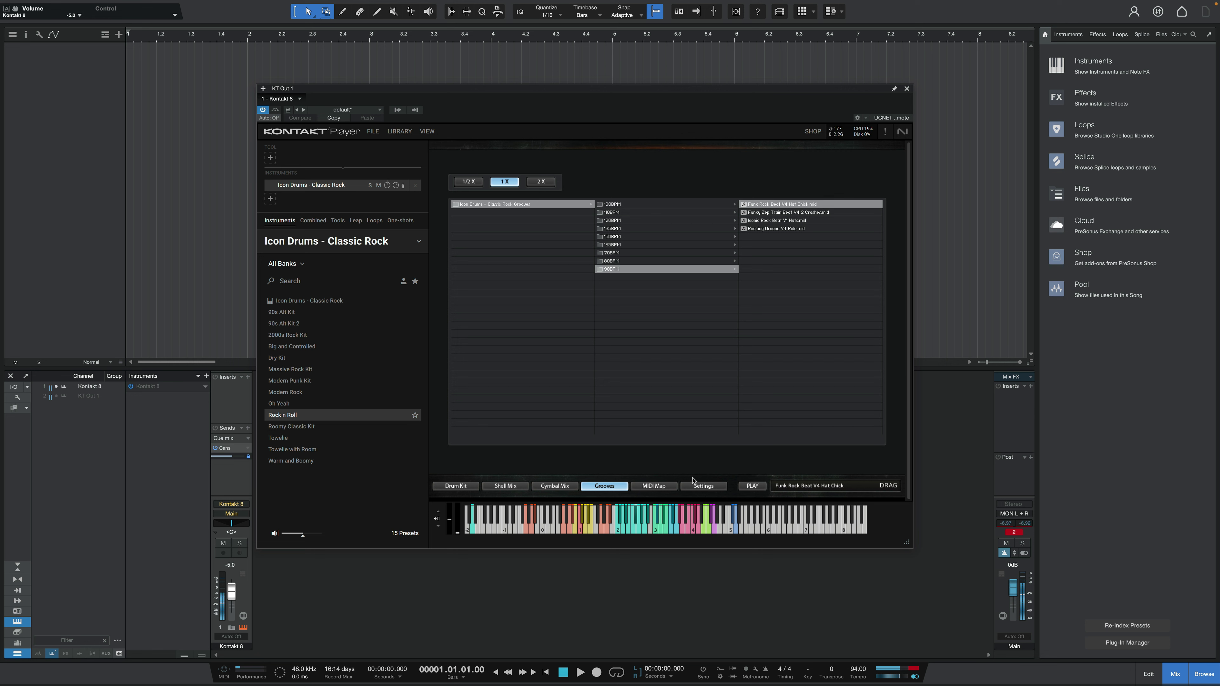
pyautogui.click(333, 430)
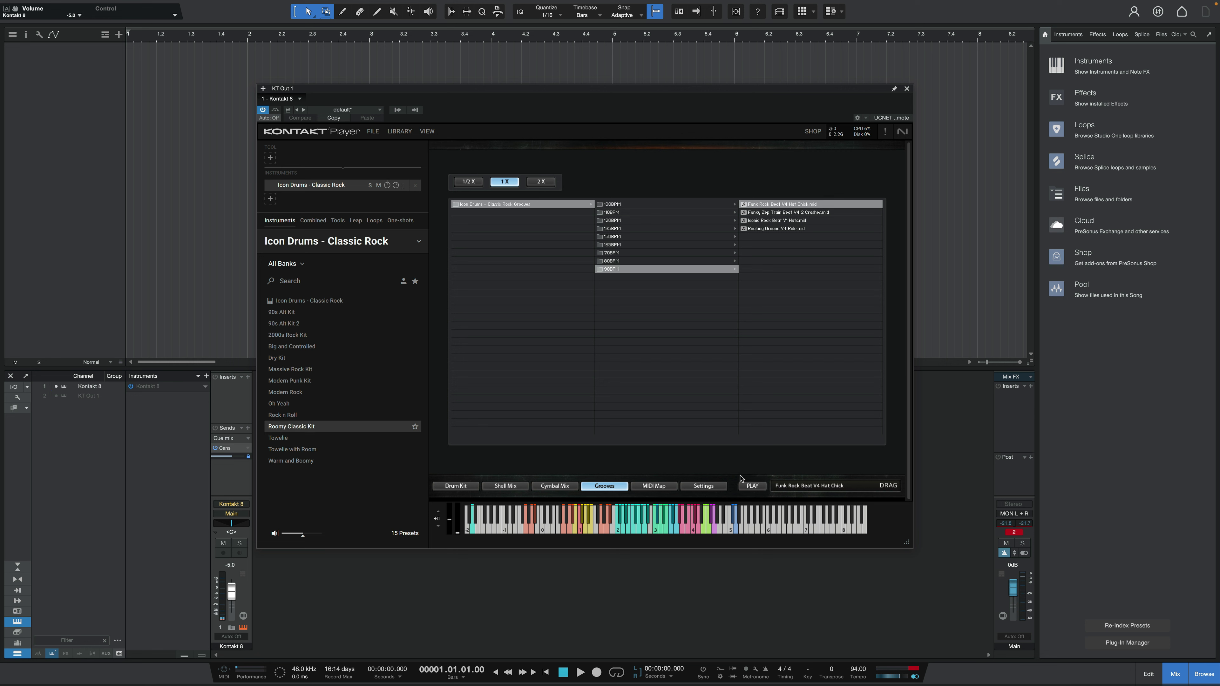
pyautogui.click(752, 487)
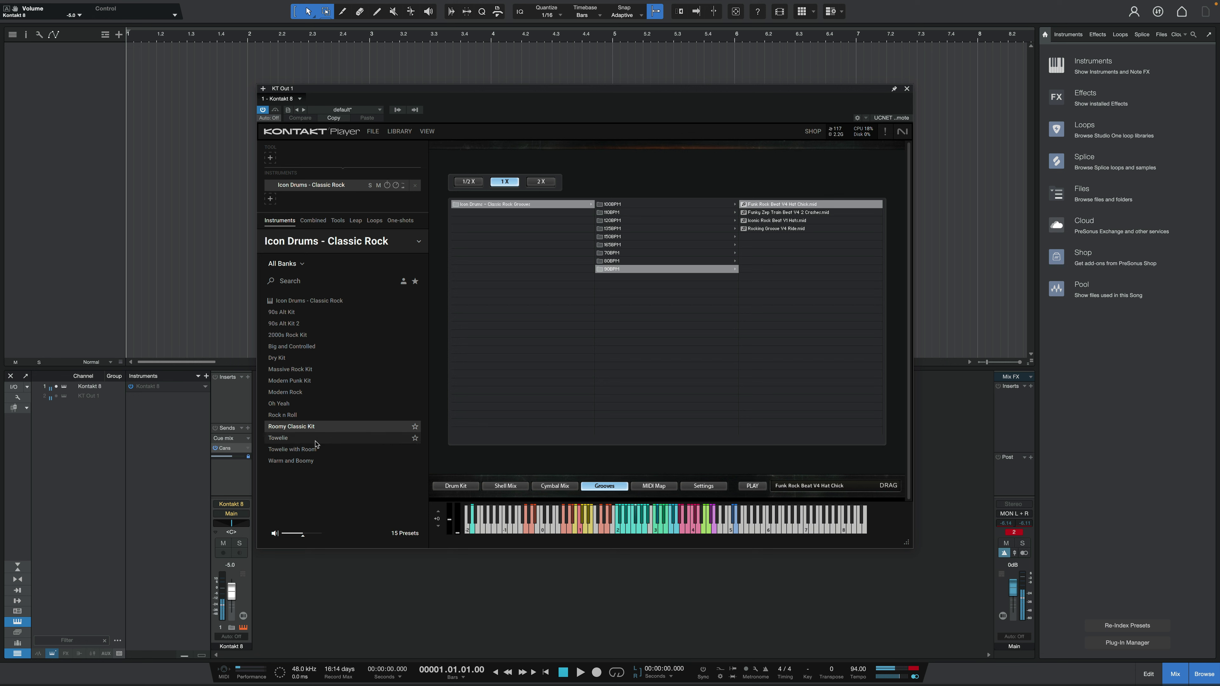
pyautogui.click(298, 439)
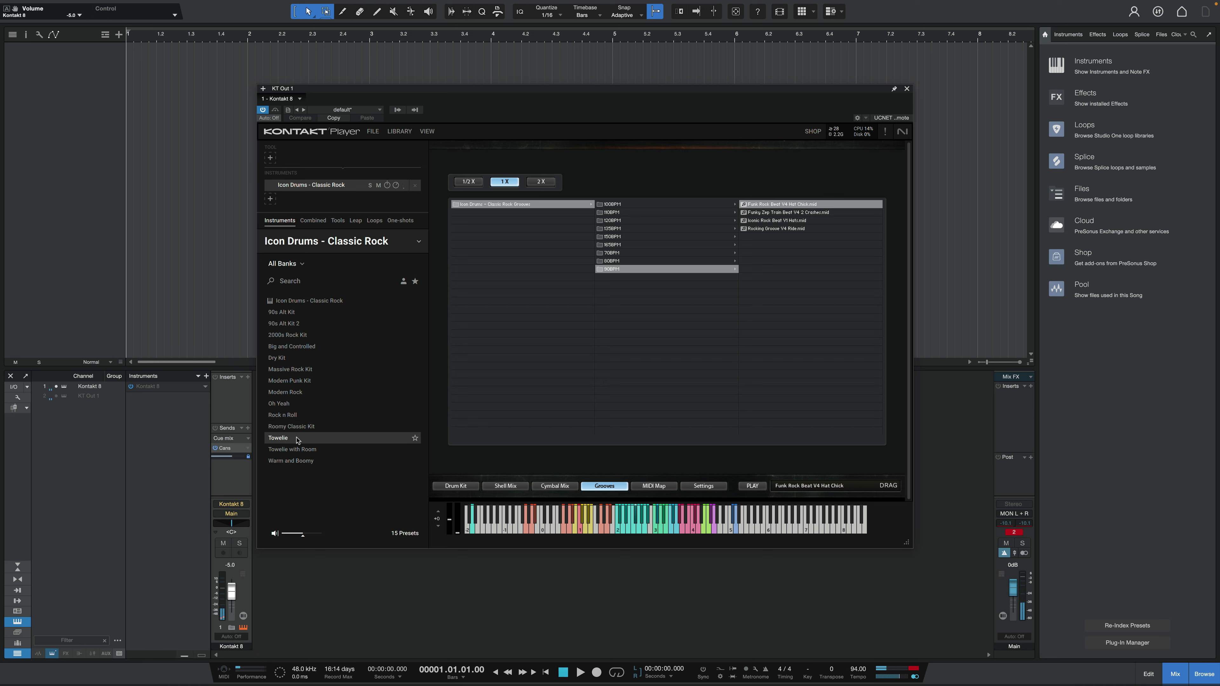
# Step: Hit a drum on the Towelie kit view, then play and stop the Funk Rock groove
pyautogui.click(464, 486)
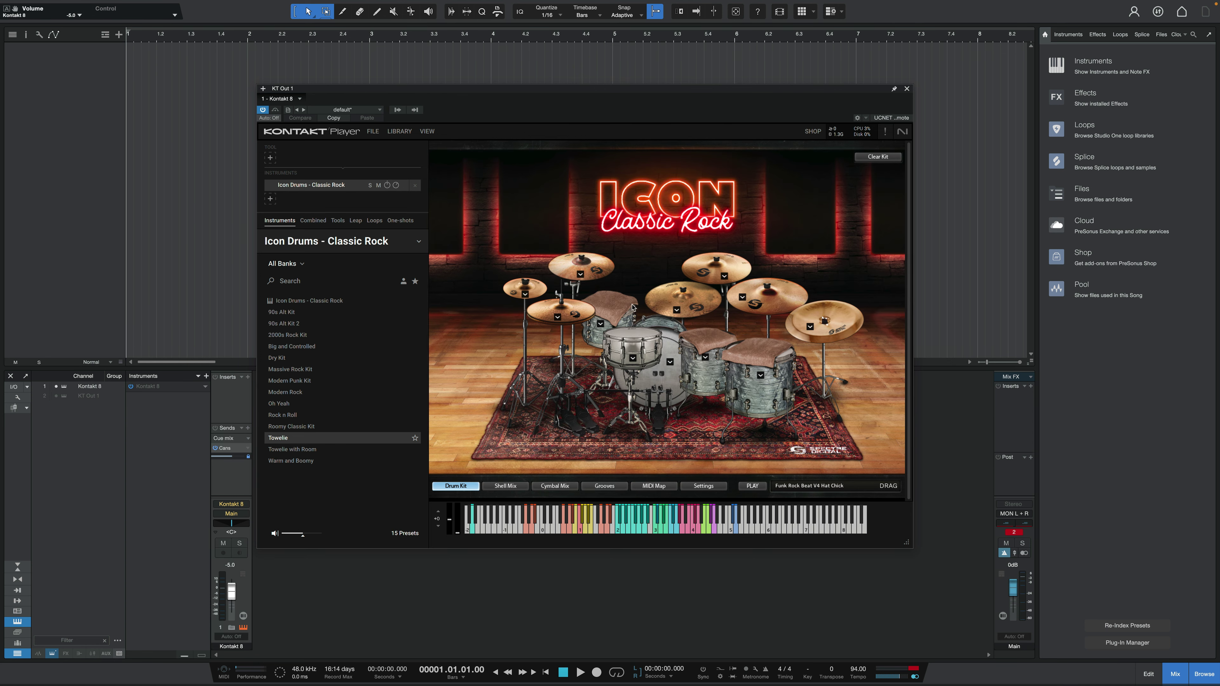
pyautogui.click(685, 336)
pyautogui.click(604, 487)
pyautogui.click(766, 205)
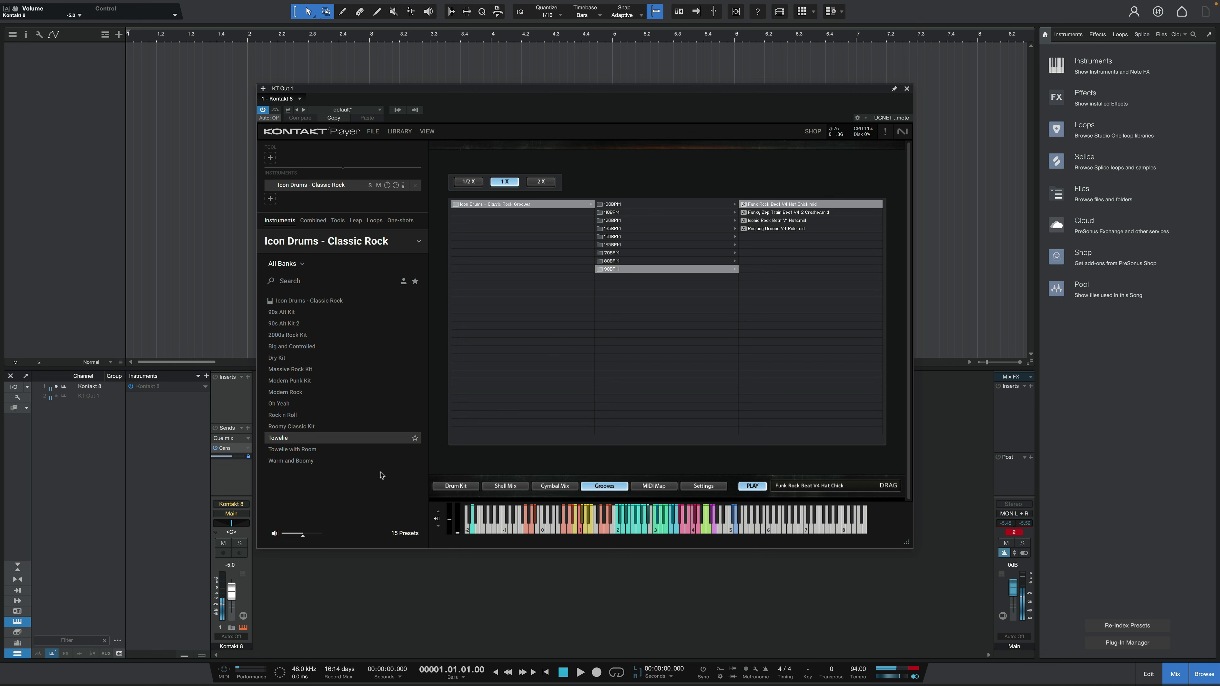
pyautogui.click(752, 487)
# Step: Replay the groove with Towelie with Room, then switch to Warm and Boomy and play it
pyautogui.click(284, 449)
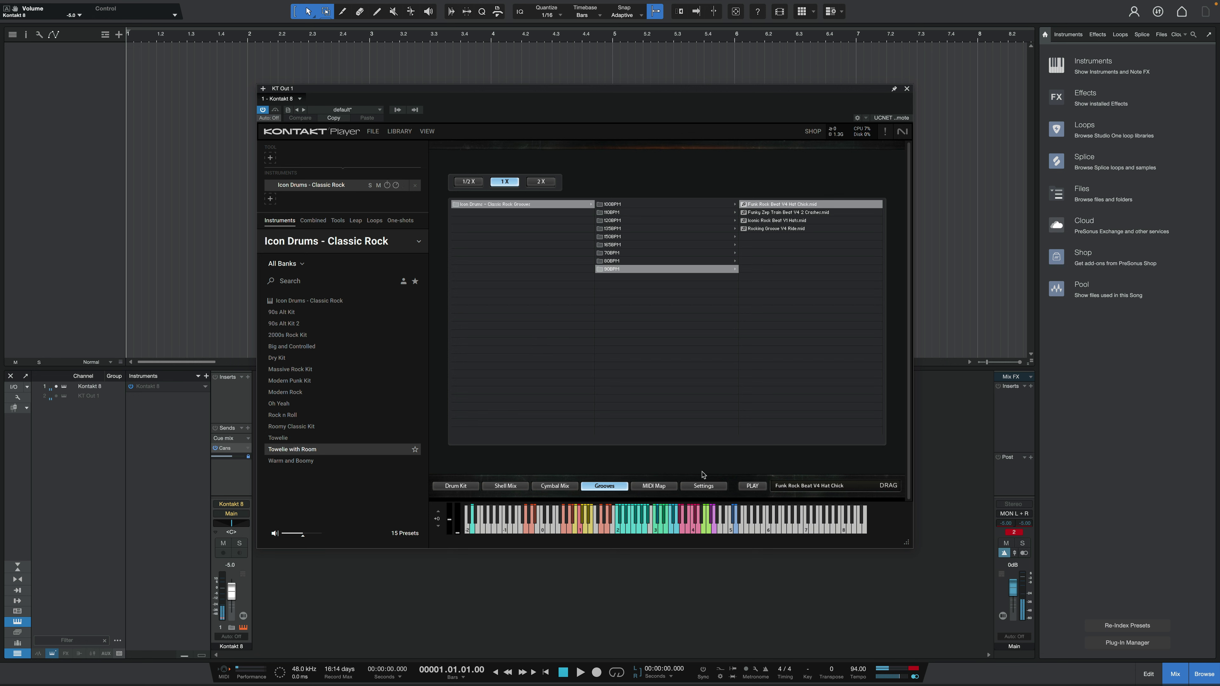
pyautogui.click(750, 486)
pyautogui.click(750, 487)
pyautogui.click(323, 462)
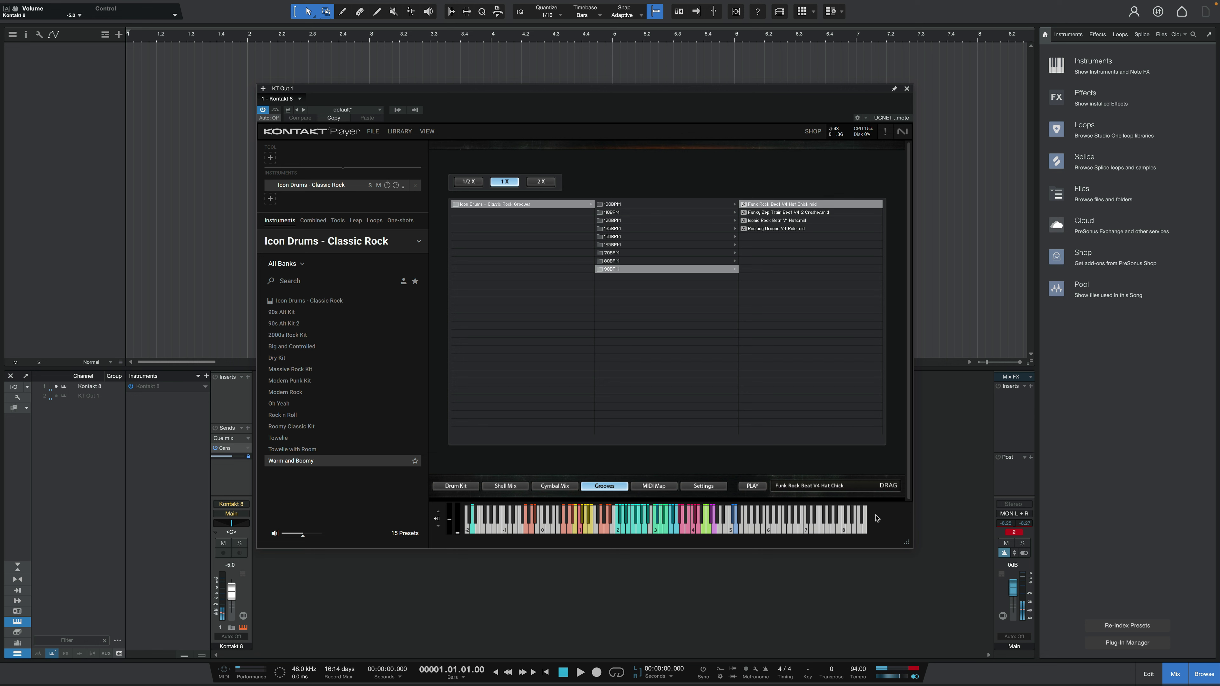
pyautogui.click(748, 488)
# Step: Stop the groove, raise the GLYN J cymbal channel to -5.2 dB with solo off, and listen back
pyautogui.click(753, 486)
pyautogui.click(546, 486)
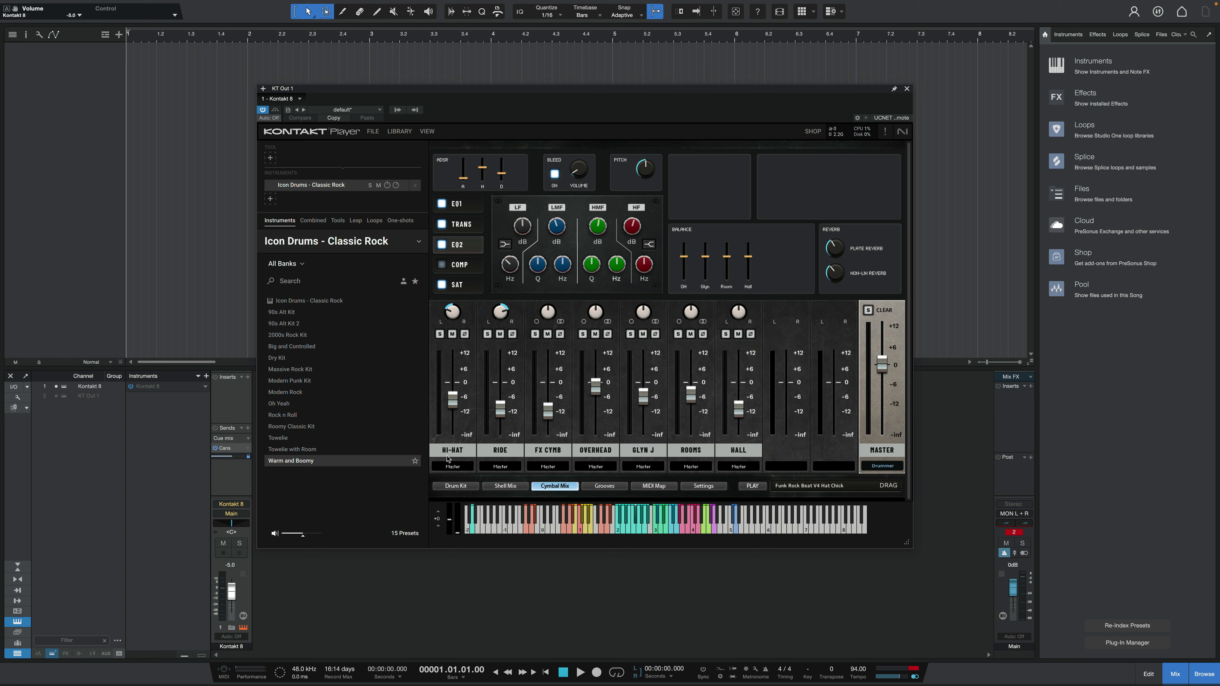
pyautogui.click(646, 393)
pyautogui.moveTo(646, 393); pyautogui.dragTo(646, 391)
pyautogui.click(631, 334)
pyautogui.press('space')
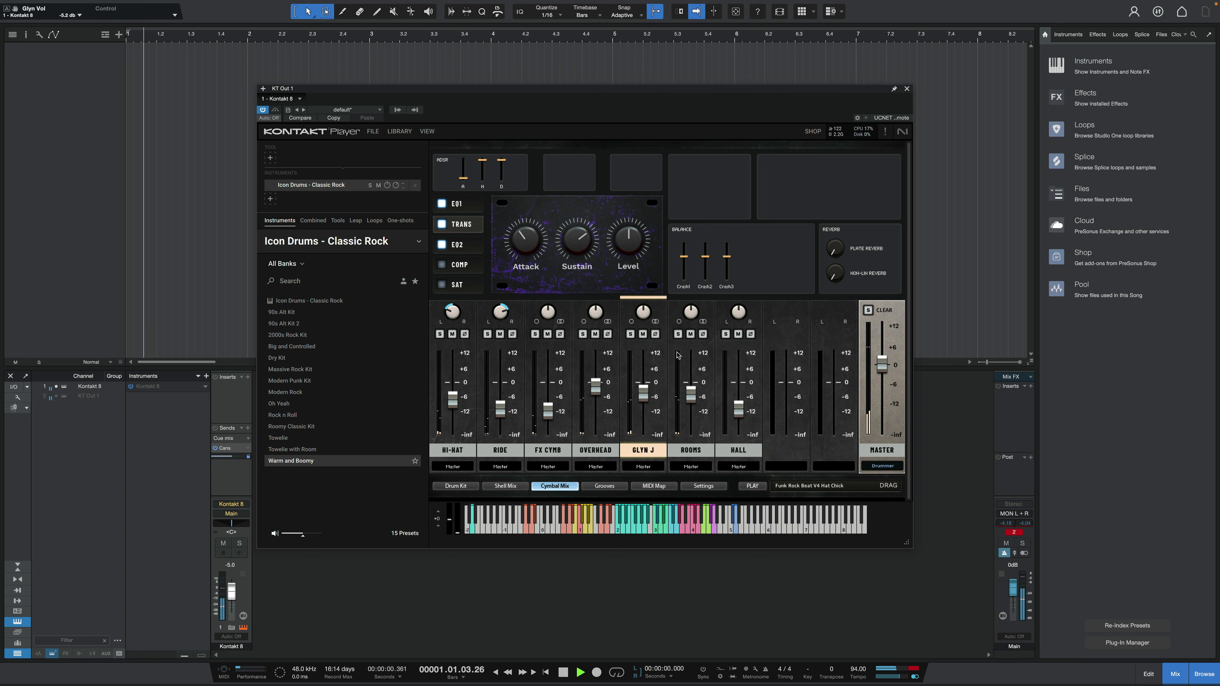
pyautogui.press('space')
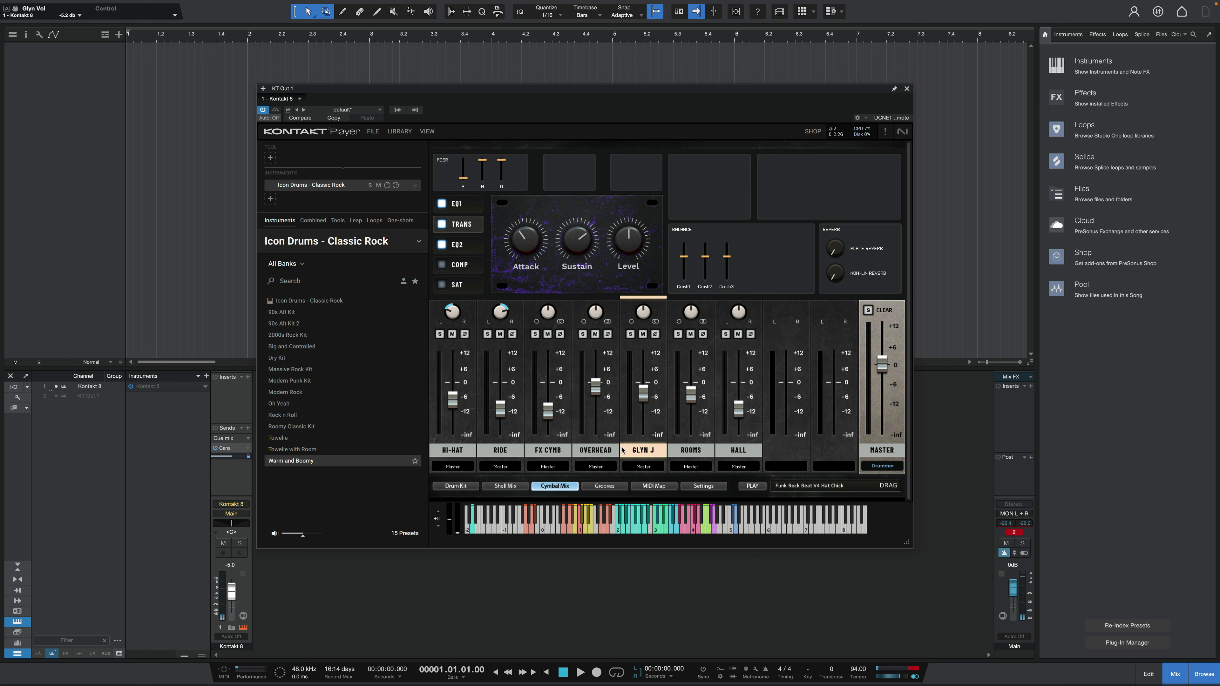
# Step: Back on the drum kit, audition the rack tom with coated and clear-head MD421 samples
pyautogui.click(451, 487)
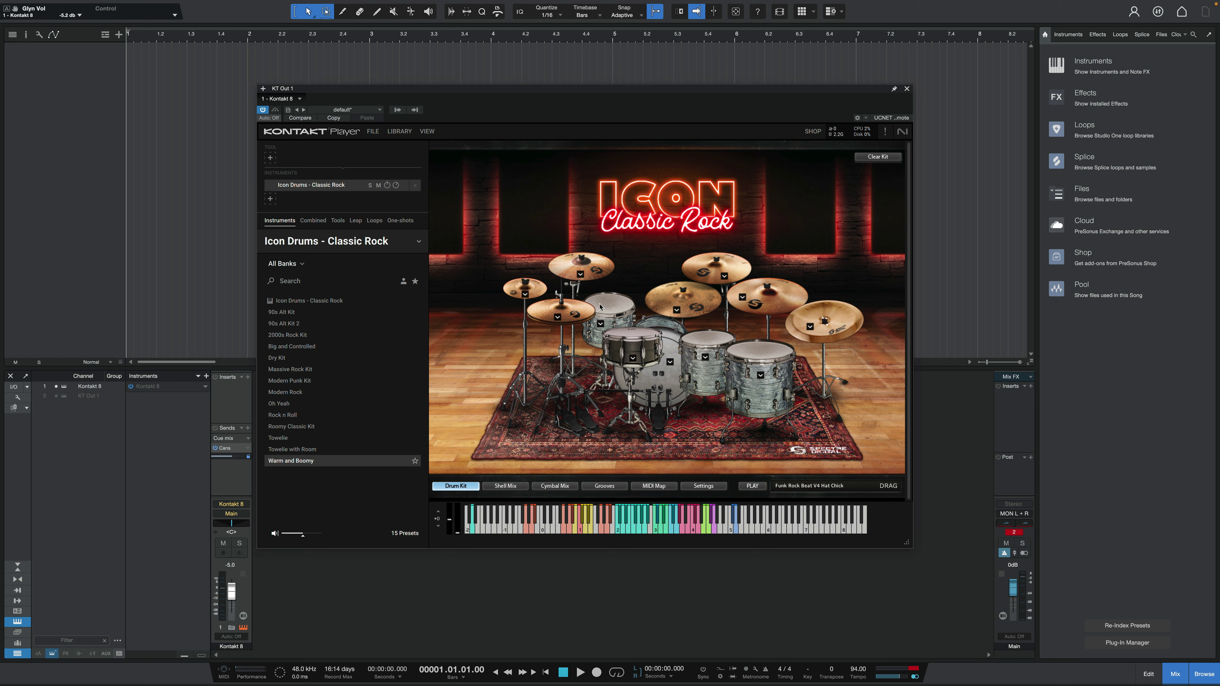
pyautogui.click(601, 323)
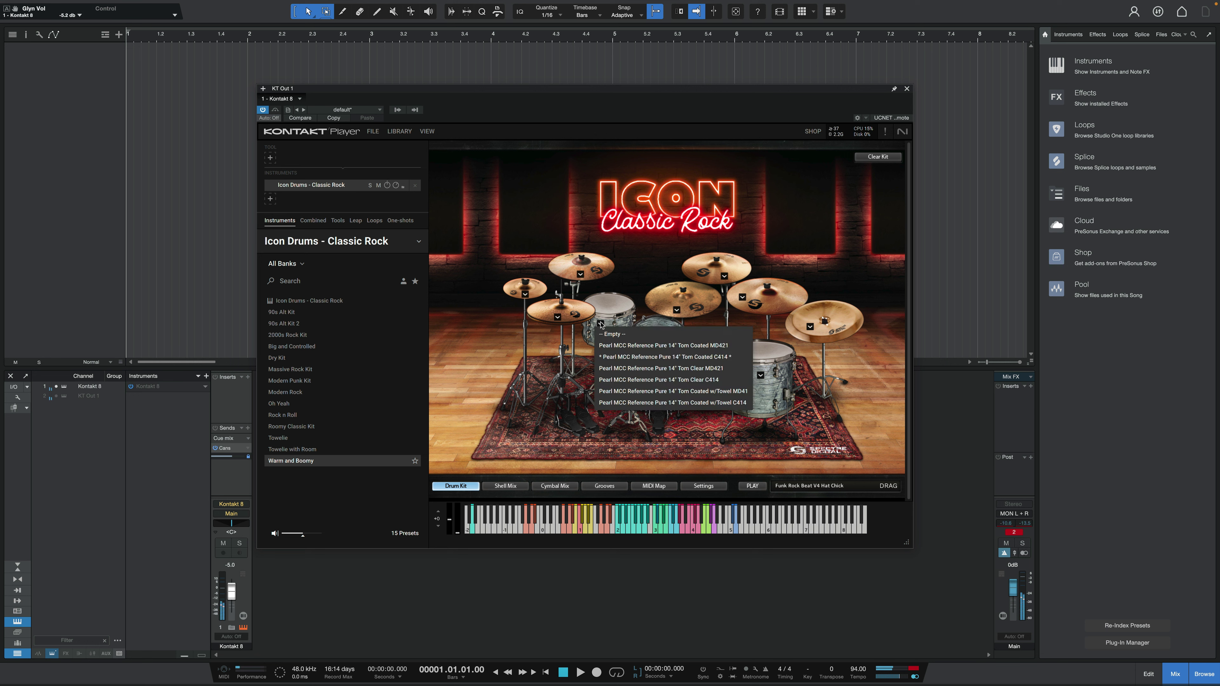
pyautogui.click(614, 346)
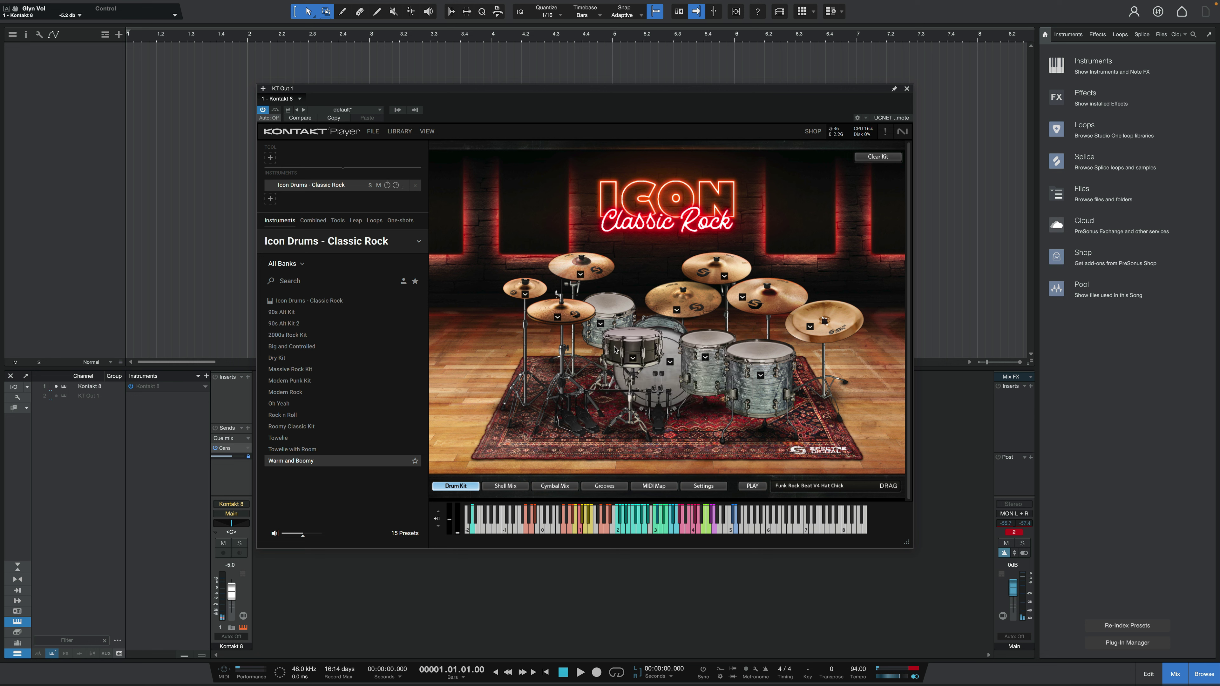
pyautogui.click(600, 324)
pyautogui.click(622, 368)
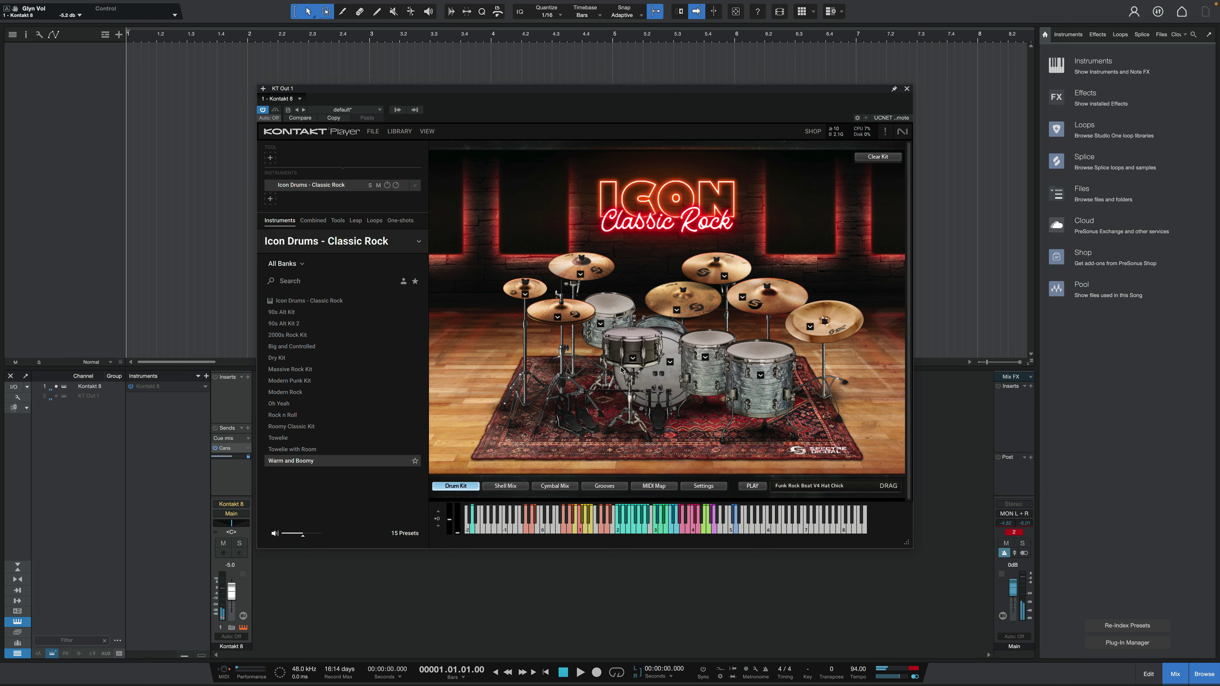
pyautogui.click(612, 310)
pyautogui.click(613, 309)
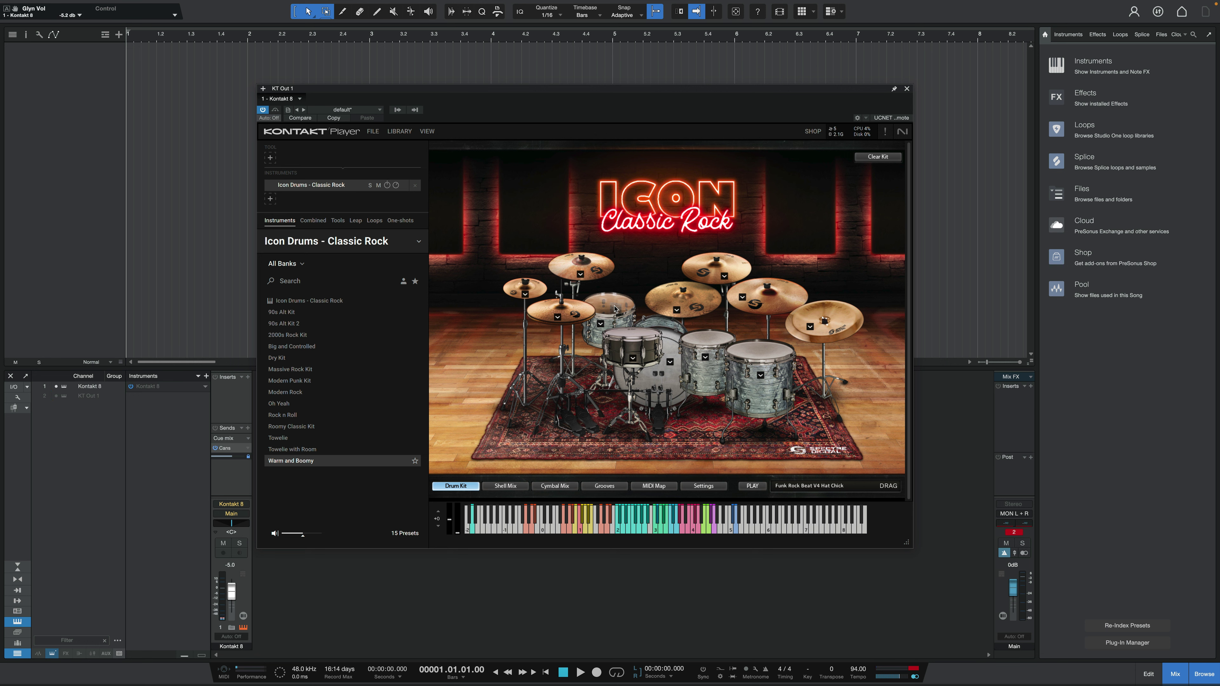
pyautogui.click(616, 309)
pyautogui.click(613, 309)
# Step: After glancing at the shell mixer, switch the rack tom to the Clear C414 sample and hear it
pyautogui.click(505, 486)
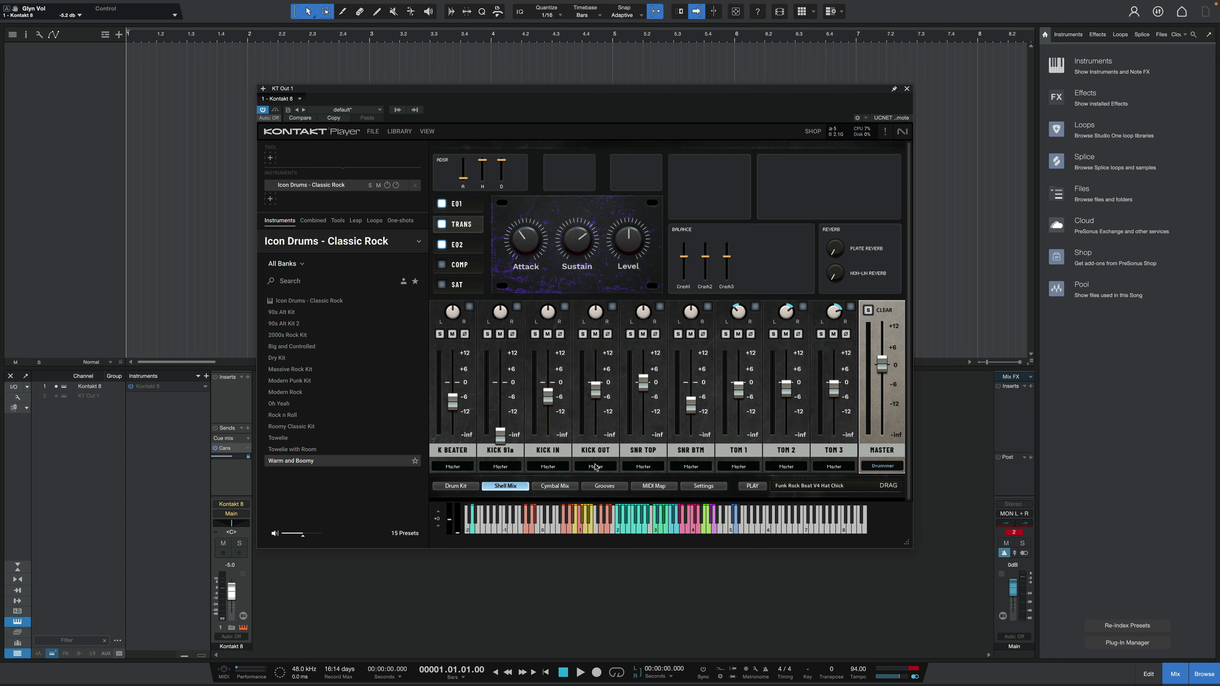
pyautogui.click(459, 486)
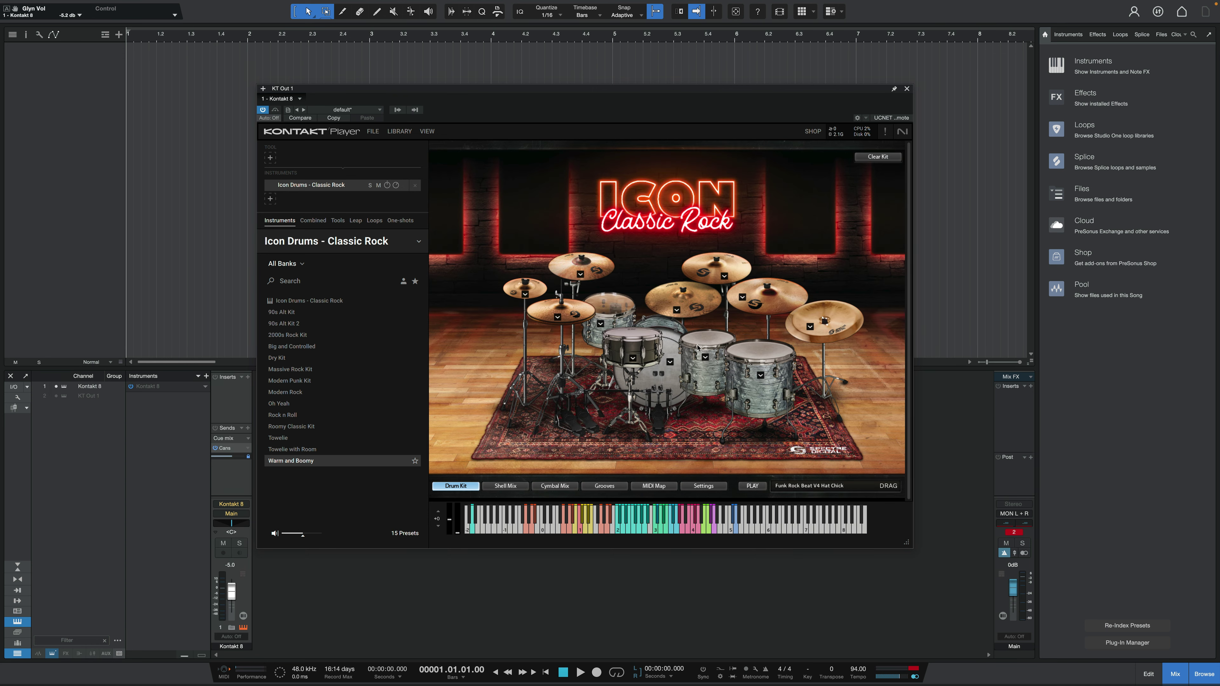
pyautogui.click(601, 323)
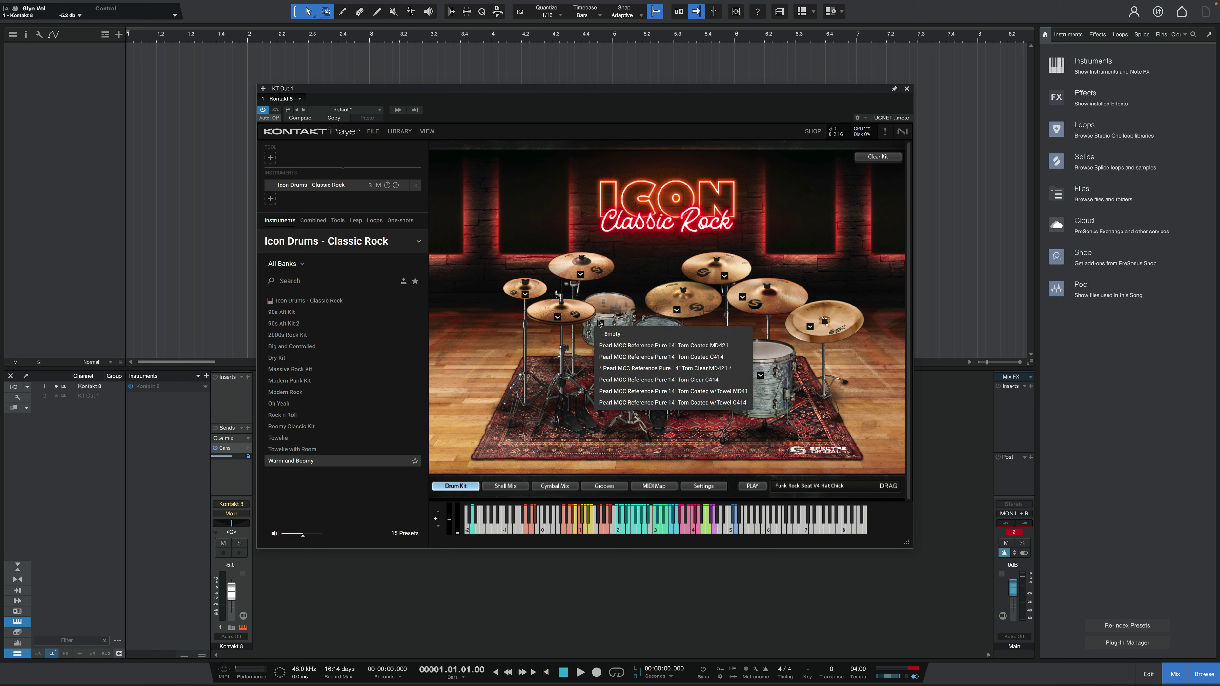
pyautogui.click(616, 376)
pyautogui.click(621, 312)
# Step: Try the towel-covered MD421 sample on the rack tom, then the towelled C414 sample
pyautogui.click(600, 323)
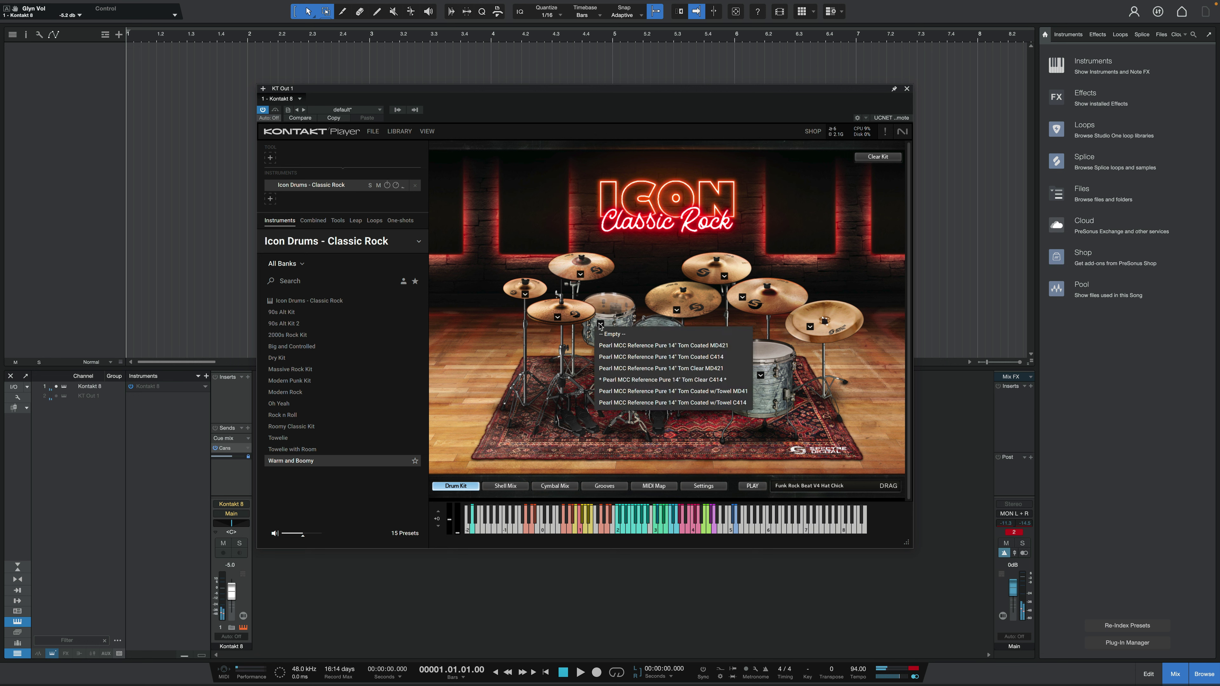
pyautogui.click(619, 387)
pyautogui.click(615, 311)
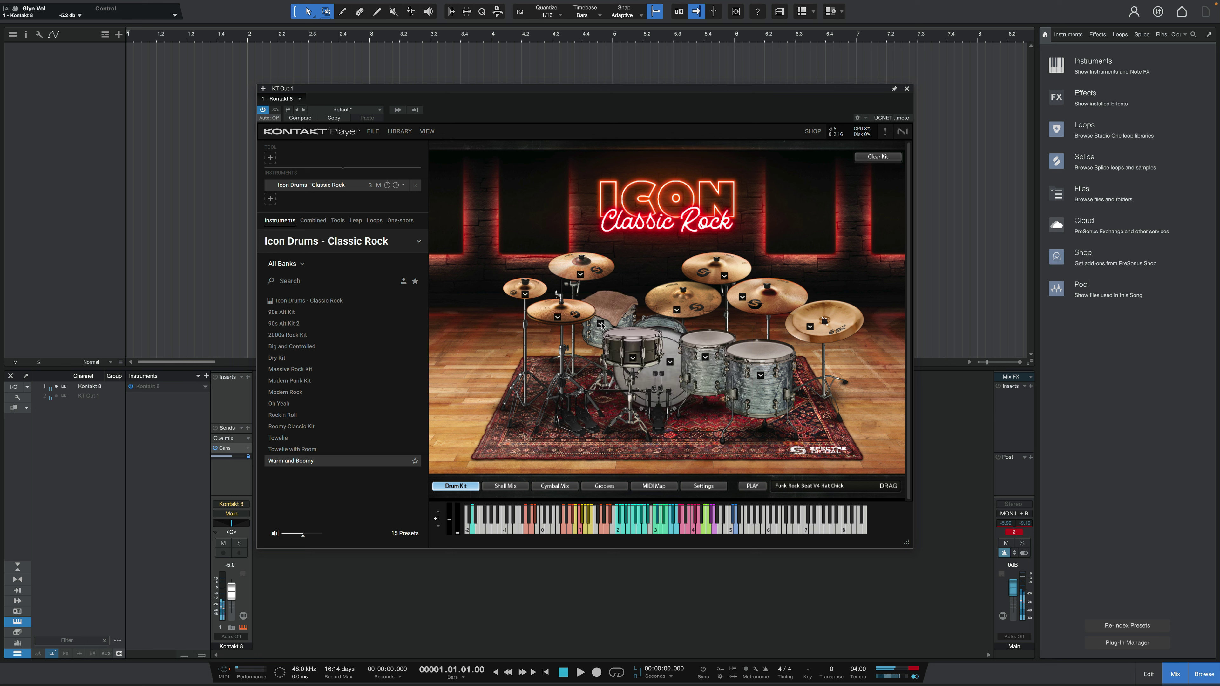
pyautogui.click(600, 324)
pyautogui.click(624, 403)
# Step: Give the 16-inch tom the coated MD421 sample and audition it
pyautogui.click(705, 357)
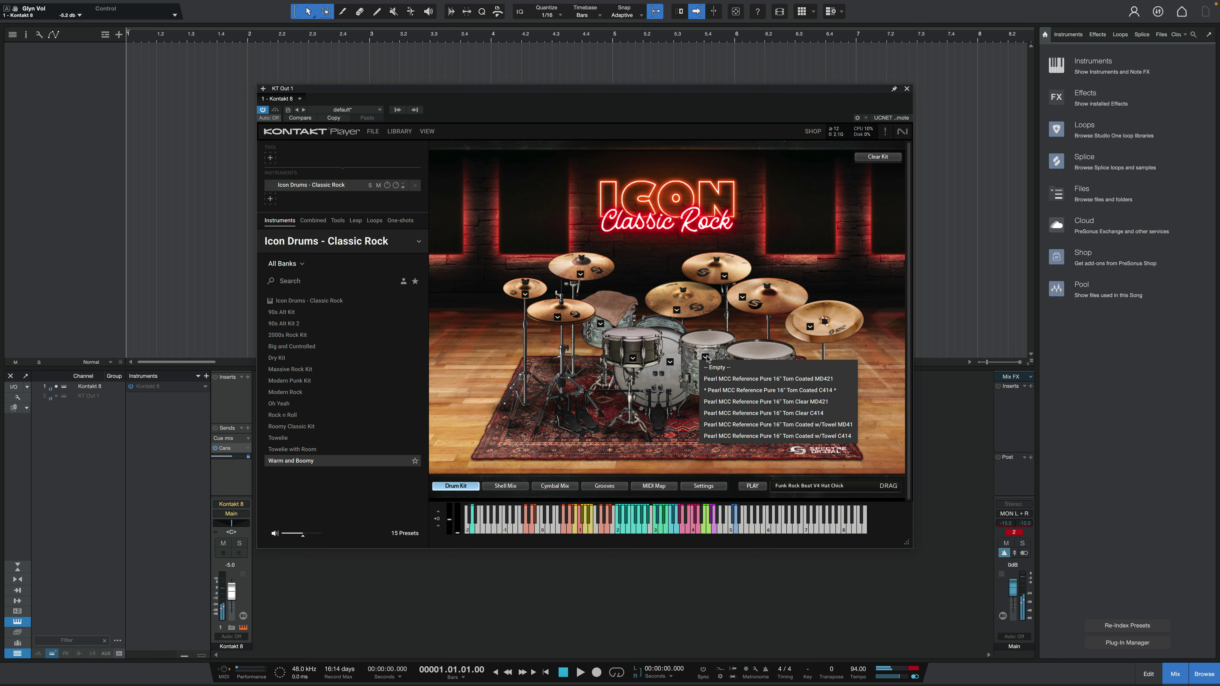
pyautogui.click(717, 378)
pyautogui.click(705, 357)
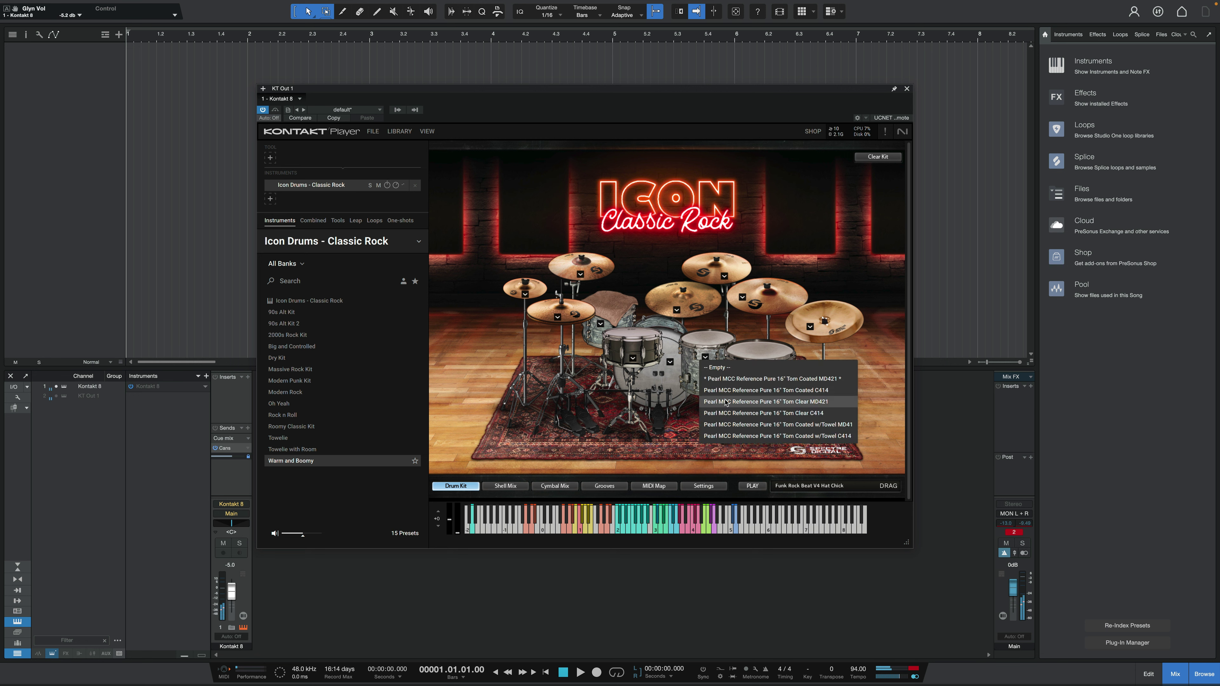
pyautogui.click(725, 379)
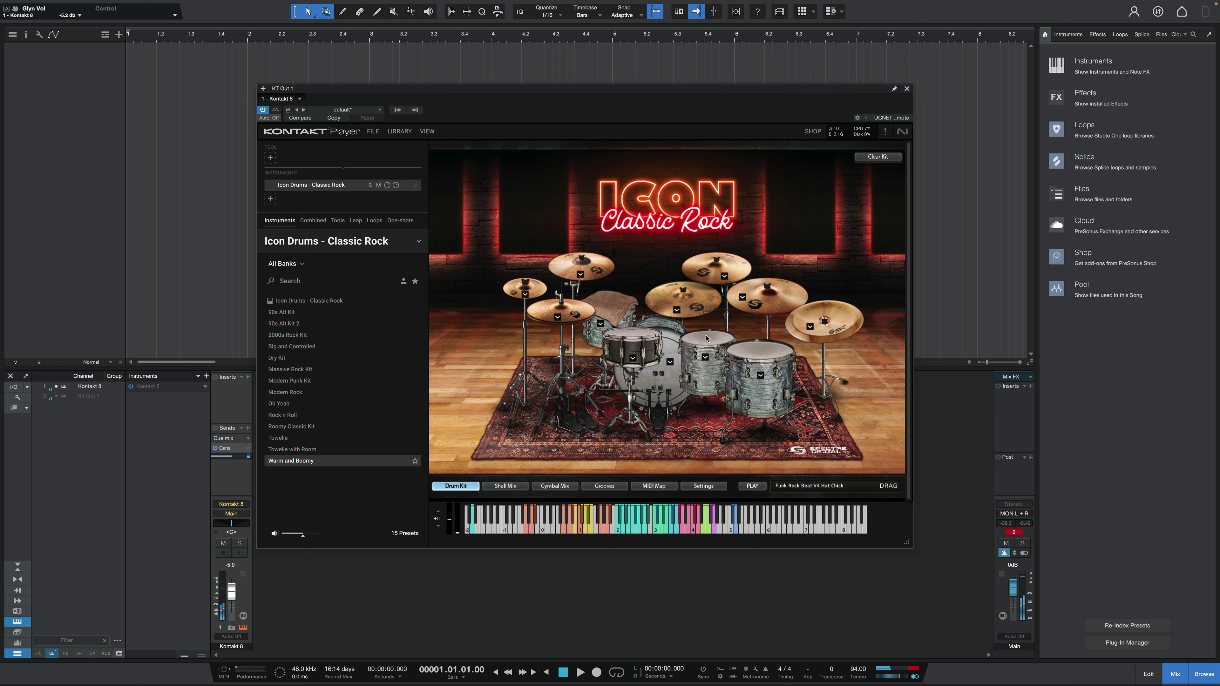
pyautogui.click(705, 357)
pyautogui.click(714, 397)
pyautogui.click(705, 344)
pyautogui.click(705, 344)
pyautogui.click(713, 341)
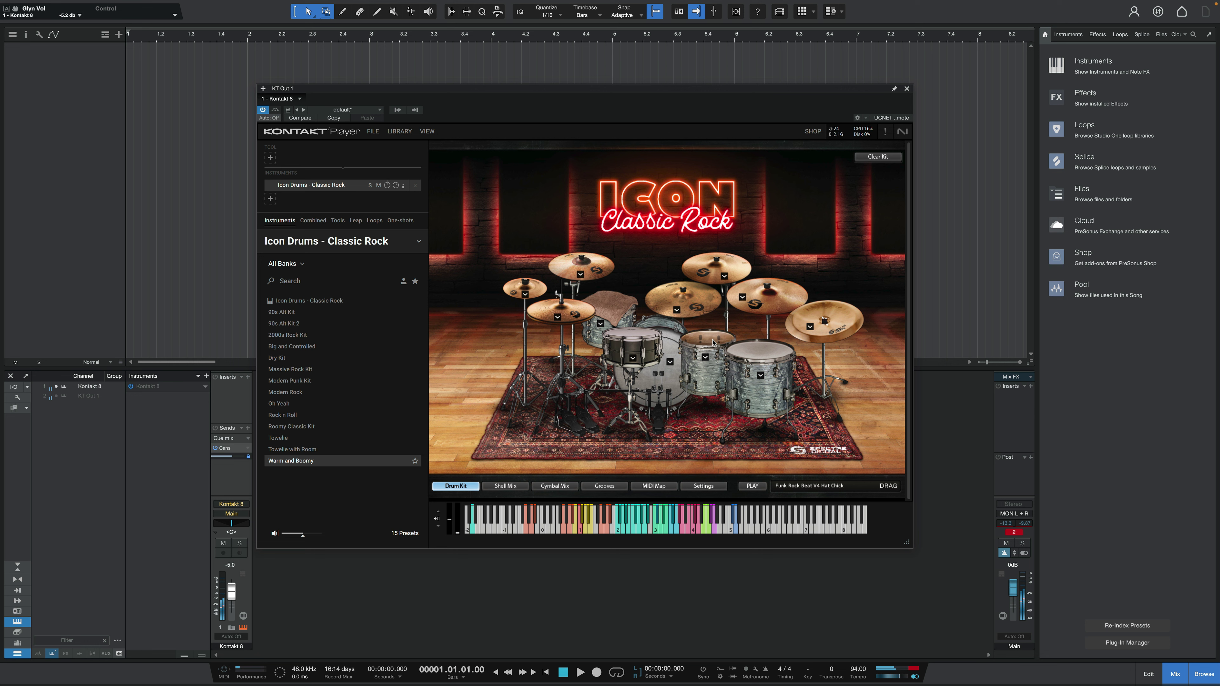
# Step: Cycle through further tom samples, including a towelled one, and pick another floor tom sample
pyautogui.click(705, 356)
pyautogui.click(718, 413)
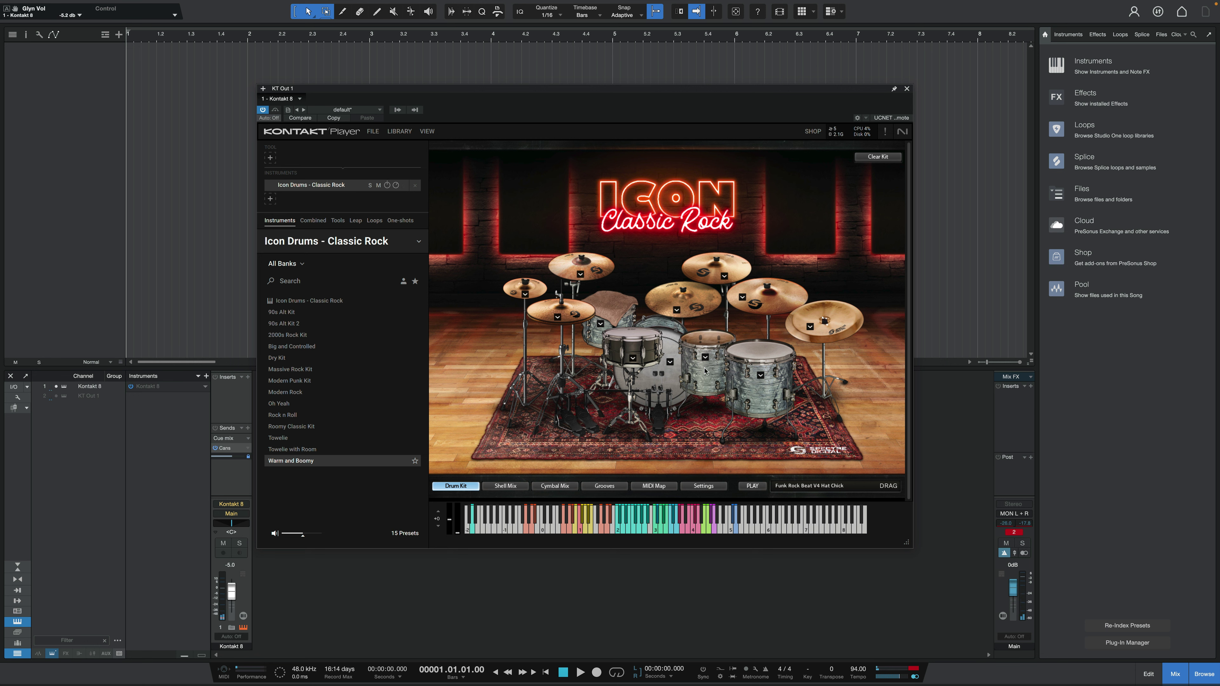
pyautogui.click(706, 340)
pyautogui.click(705, 356)
pyautogui.click(716, 419)
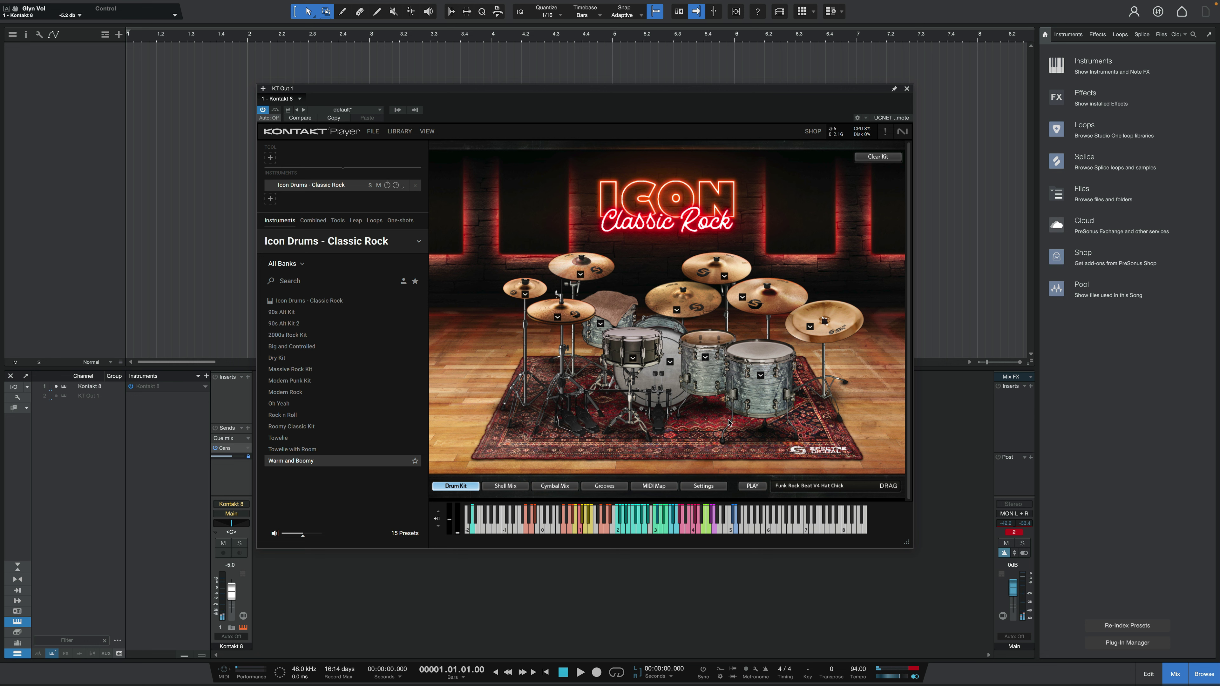
pyautogui.click(705, 357)
pyautogui.click(716, 436)
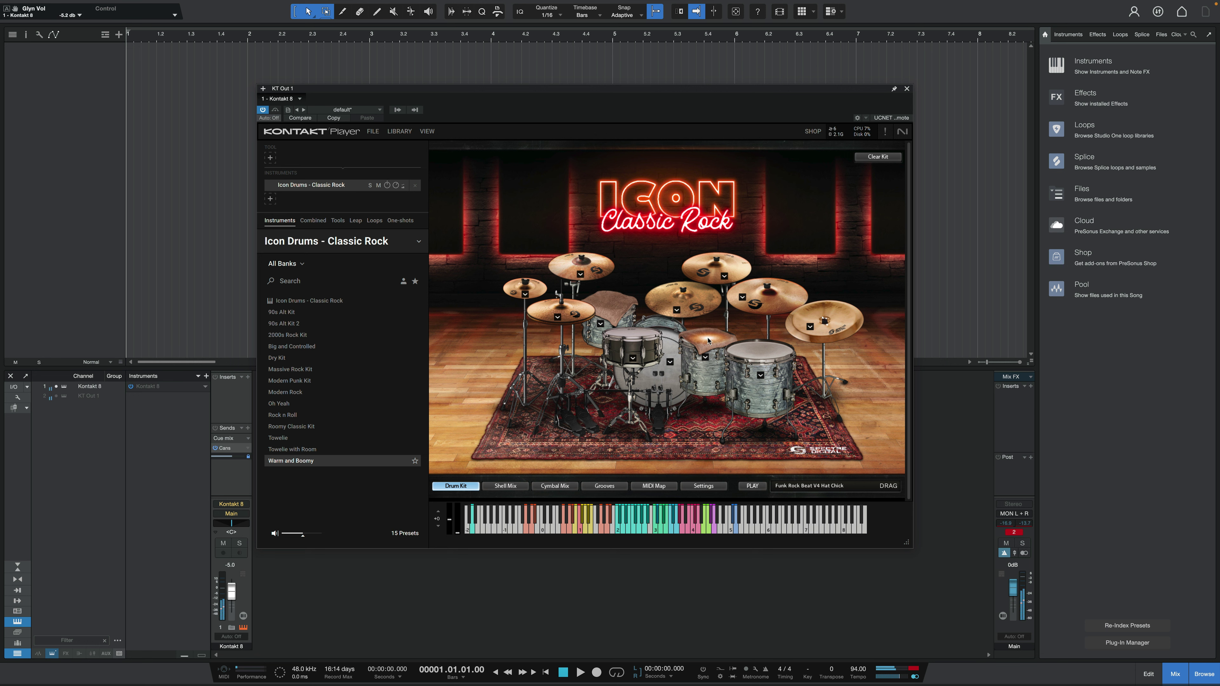
pyautogui.click(762, 377)
pyautogui.click(770, 397)
pyautogui.click(283, 357)
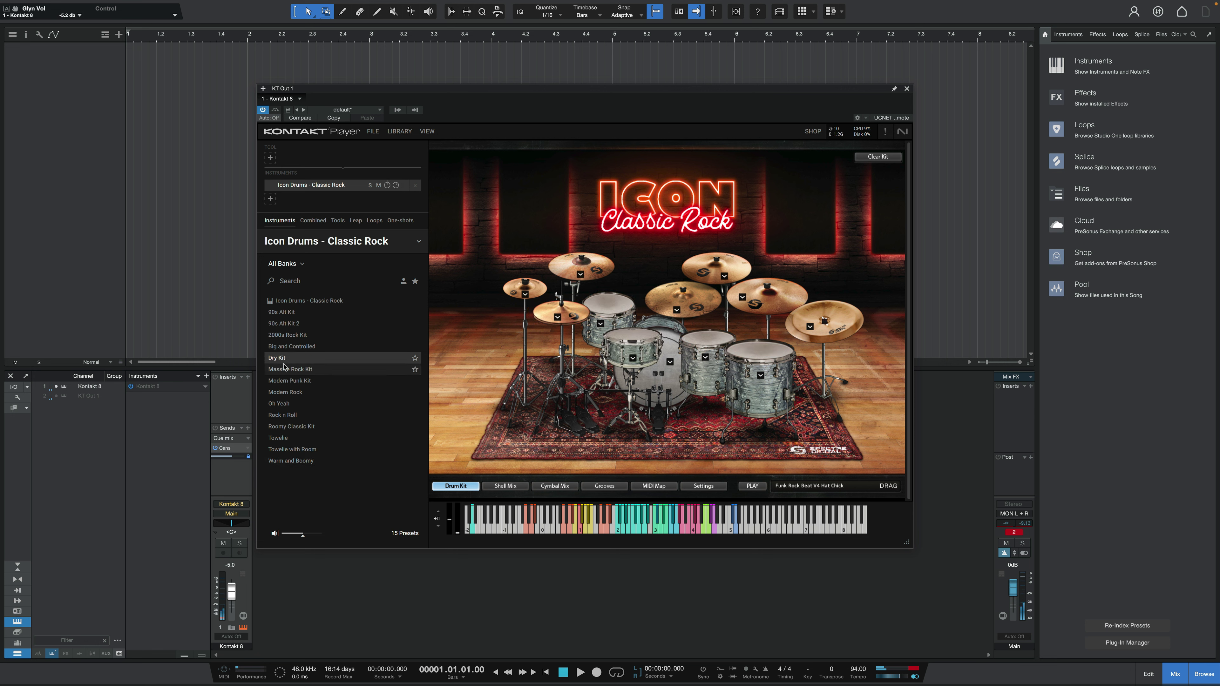
pyautogui.click(748, 352)
pyautogui.click(748, 352)
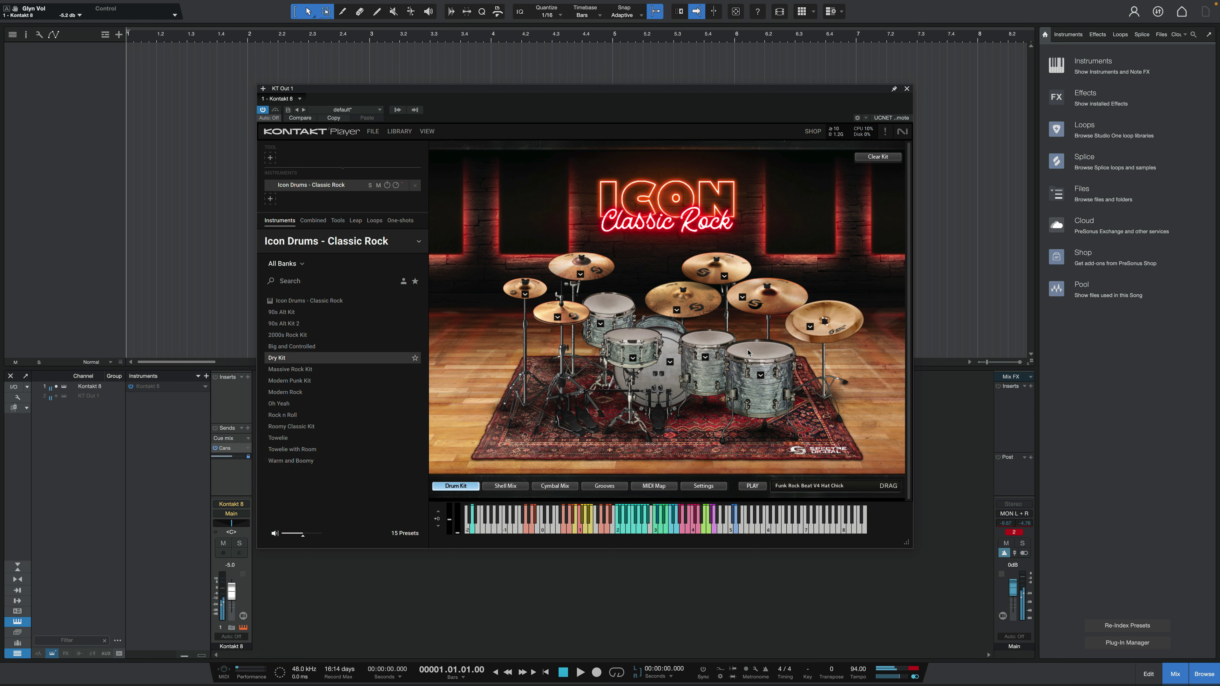
pyautogui.click(748, 353)
pyautogui.click(692, 529)
pyautogui.click(691, 528)
pyautogui.click(704, 529)
pyautogui.click(669, 528)
pyautogui.click(657, 528)
pyautogui.click(640, 528)
pyautogui.click(601, 529)
pyautogui.click(606, 528)
pyautogui.click(580, 531)
pyautogui.click(605, 523)
pyautogui.click(604, 521)
pyautogui.click(608, 522)
pyautogui.click(610, 526)
pyautogui.click(604, 529)
pyautogui.click(608, 529)
pyautogui.click(610, 524)
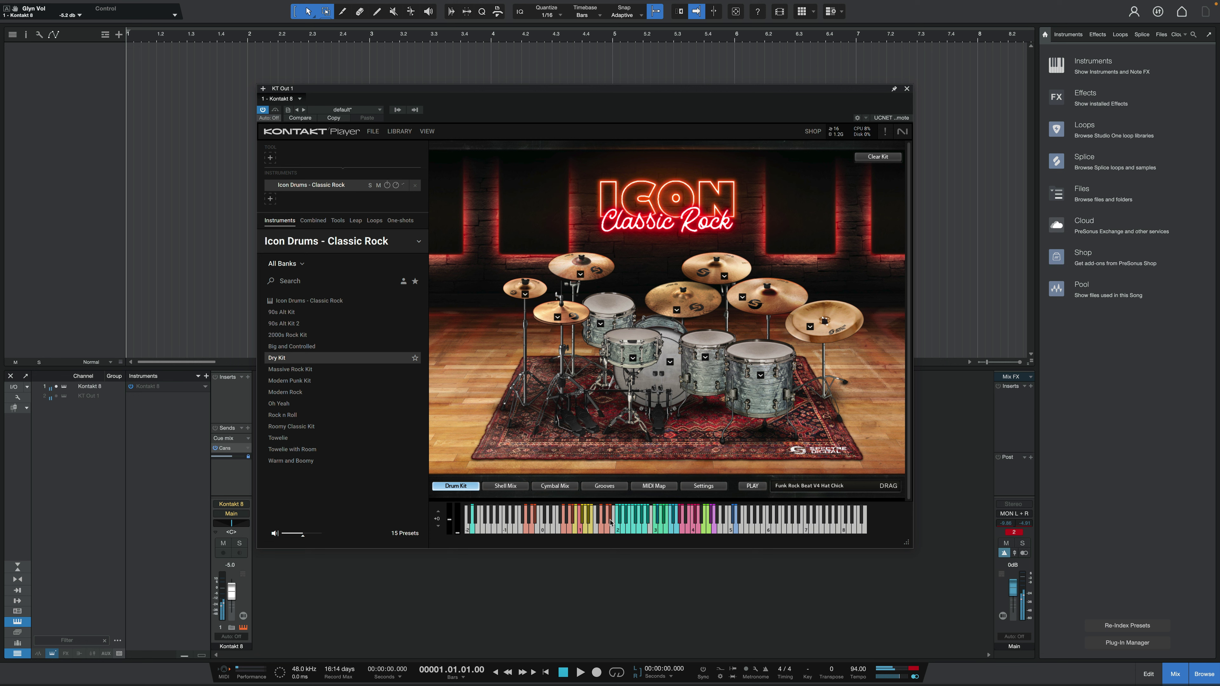